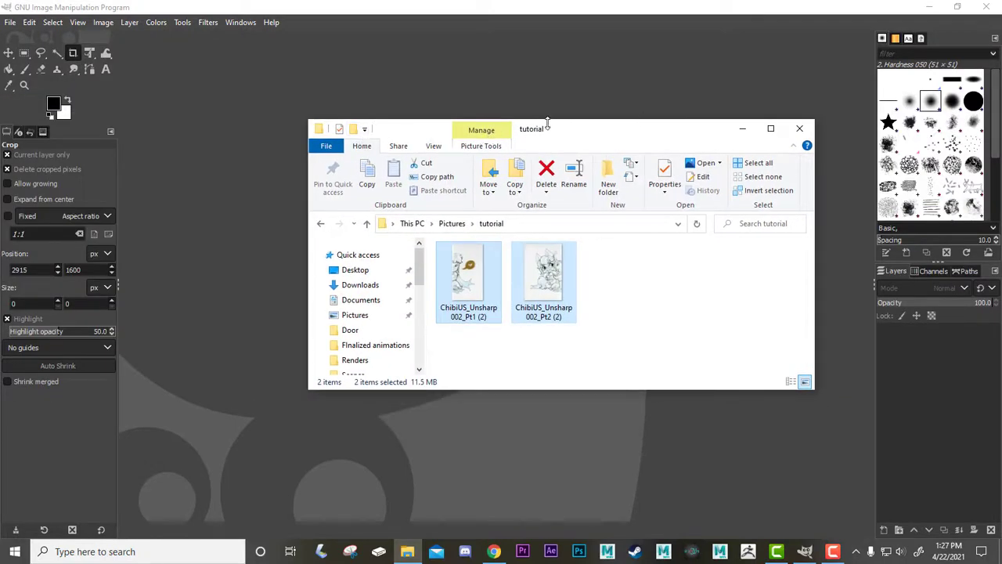
# Move the tutorial folder window aside and switch to GIMP.
pyautogui.moveTo(553, 112); pyautogui.dragTo(474, 88)
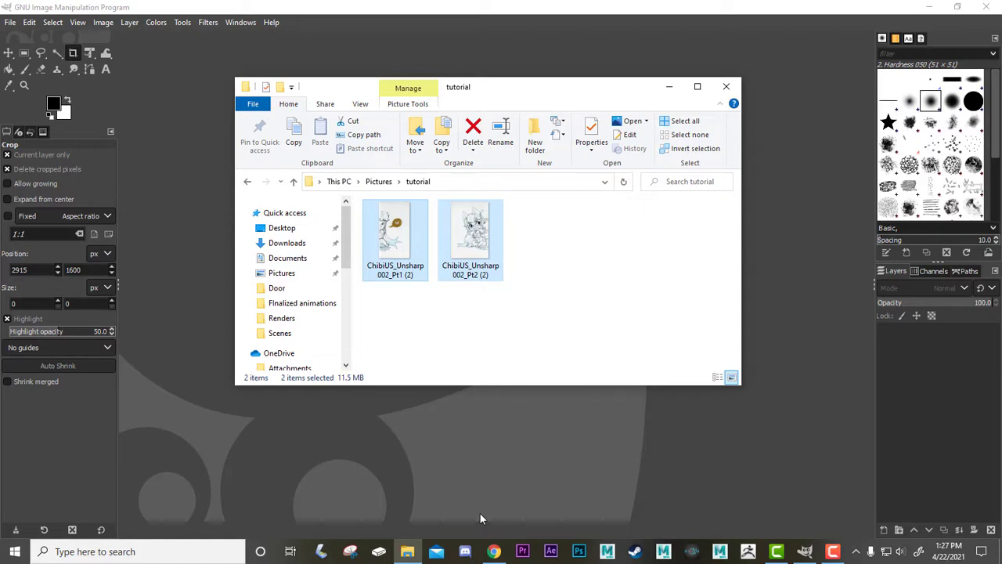
pyautogui.moveTo(513, 94); pyautogui.dragTo(612, 77)
pyautogui.click(232, 180)
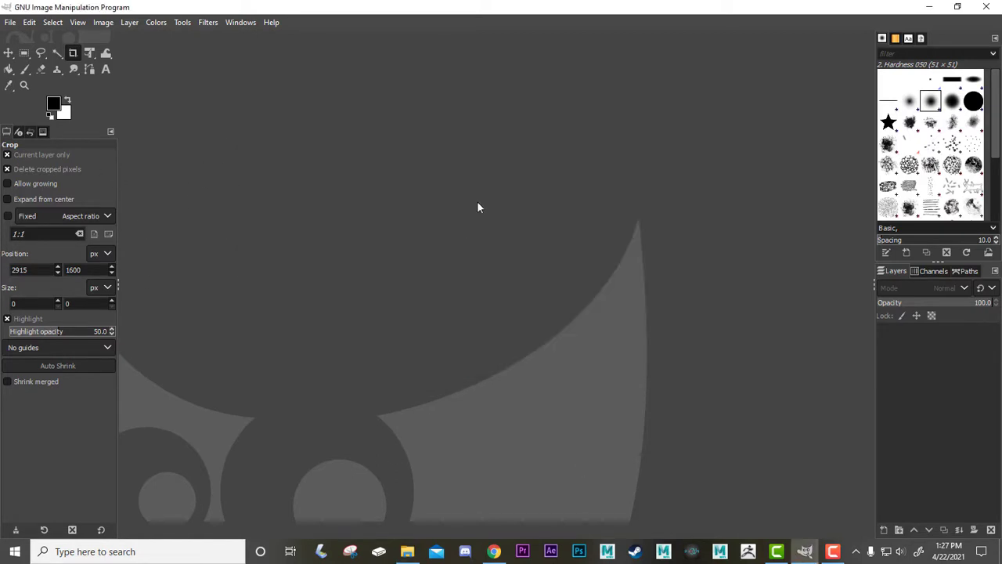
pyautogui.click(11, 23)
pyautogui.click(32, 68)
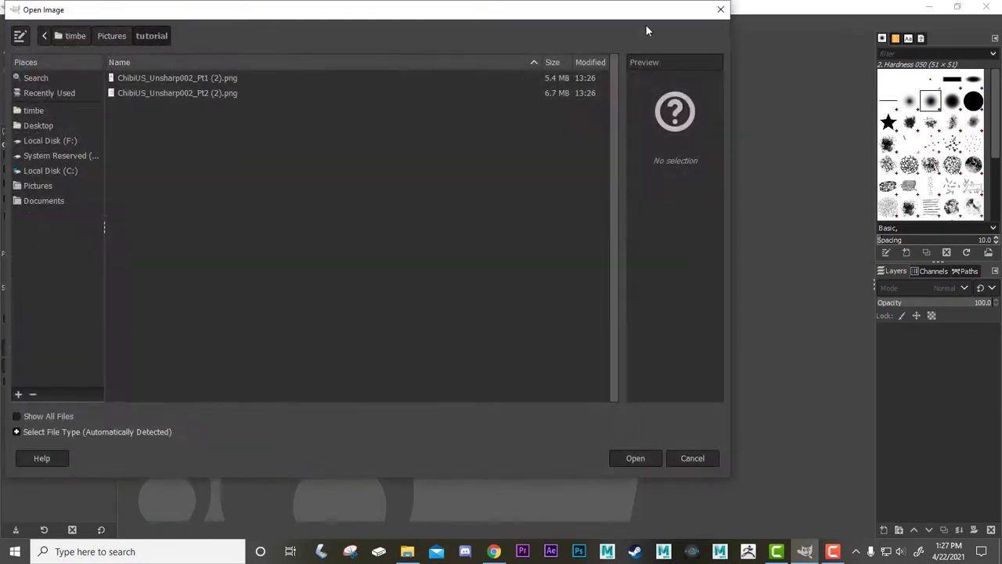
pyautogui.click(724, 11)
# Open ChibiUS_Unsharp002_Pt1 (2).png and ChibiUS_Unsharp002_Pt2 (2).png together as layers of one image.
pyautogui.click(10, 23)
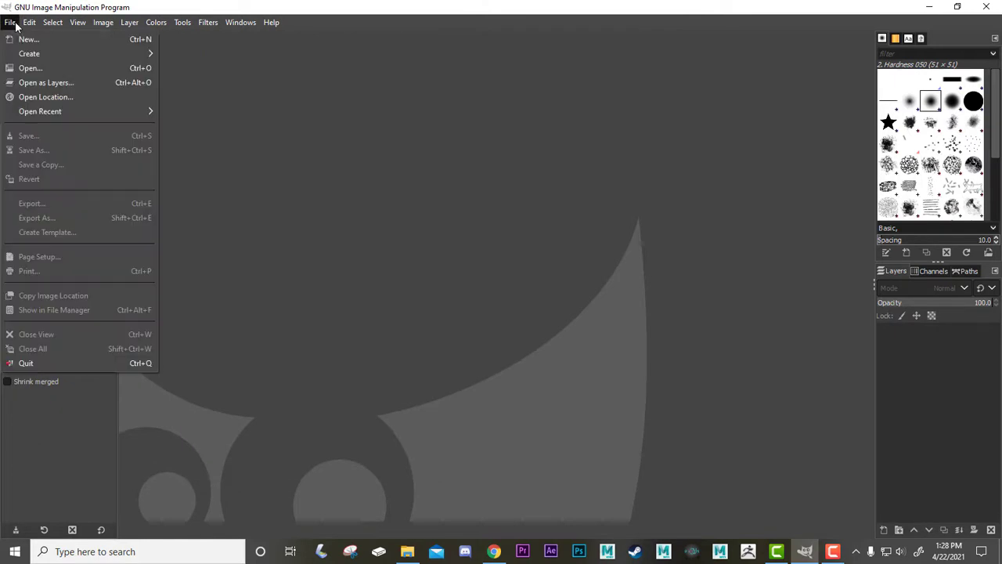
pyautogui.click(41, 82)
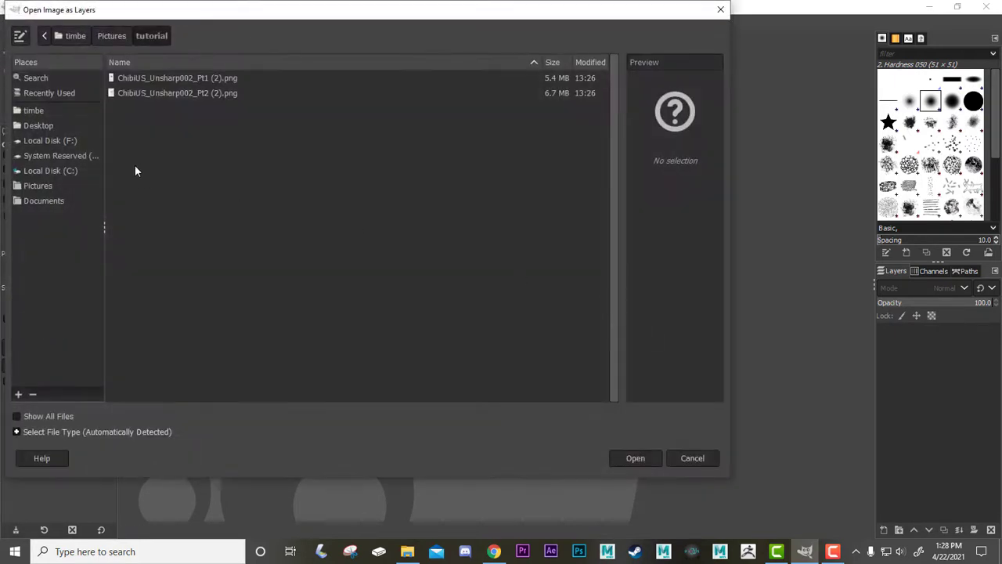
pyautogui.click(199, 75)
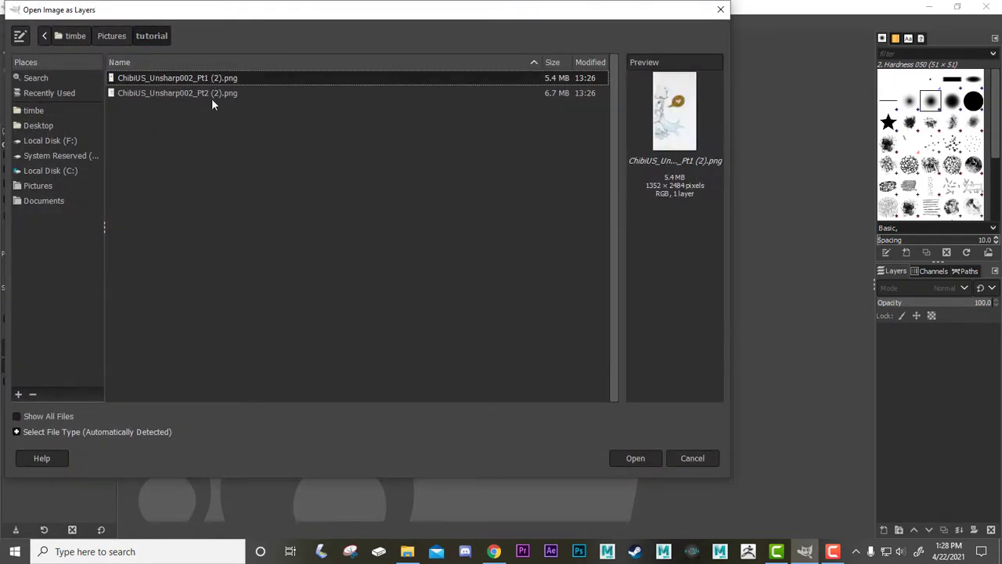
pyautogui.click(230, 92)
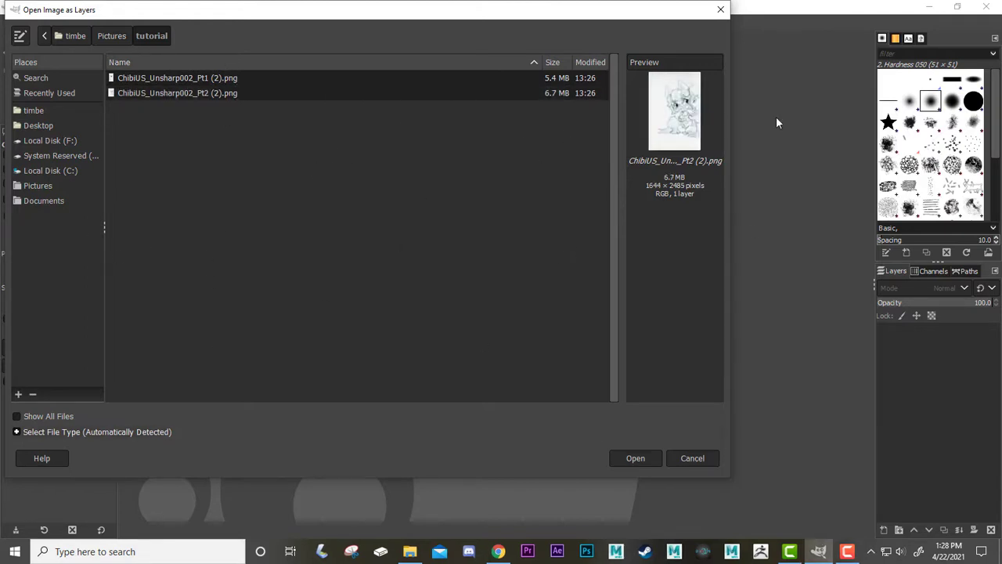
pyautogui.click(644, 458)
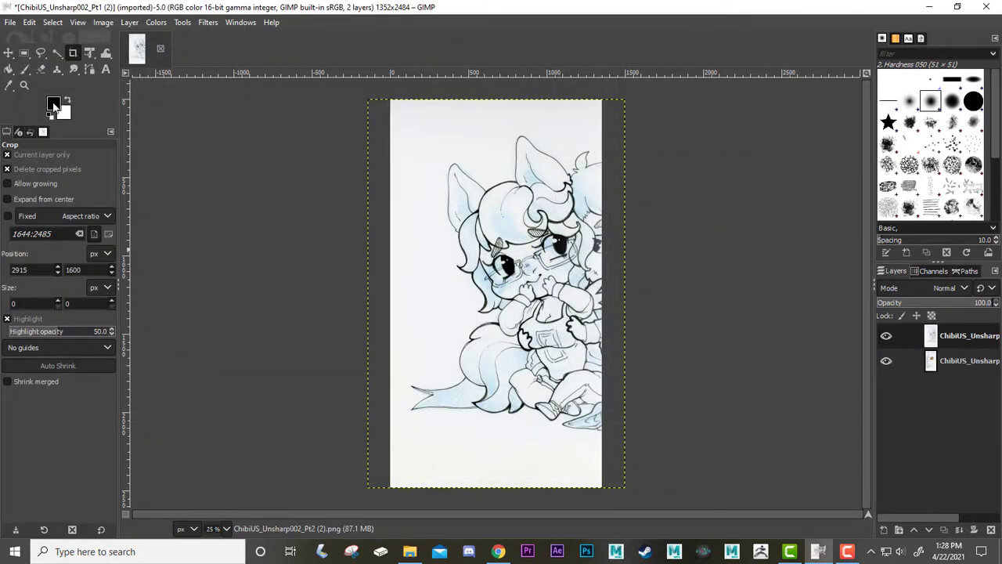
# Move the Pt2 layer to the left and the Pt1 layer to the right so the two drawing halves sit apart.
pyautogui.click(11, 60)
pyautogui.moveTo(510, 274); pyautogui.dragTo(338, 264)
pyautogui.click(538, 262)
pyautogui.click(974, 361)
pyautogui.moveTo(542, 289); pyautogui.dragTo(667, 286)
# Slide the Pt2 layer back to the right until its line art overlaps the matching part of the Pt1 layer.
pyautogui.moveTo(400, 286); pyautogui.dragTo(476, 291)
pyautogui.moveTo(458, 331); pyautogui.dragTo(457, 328)
pyautogui.press('ctrl')
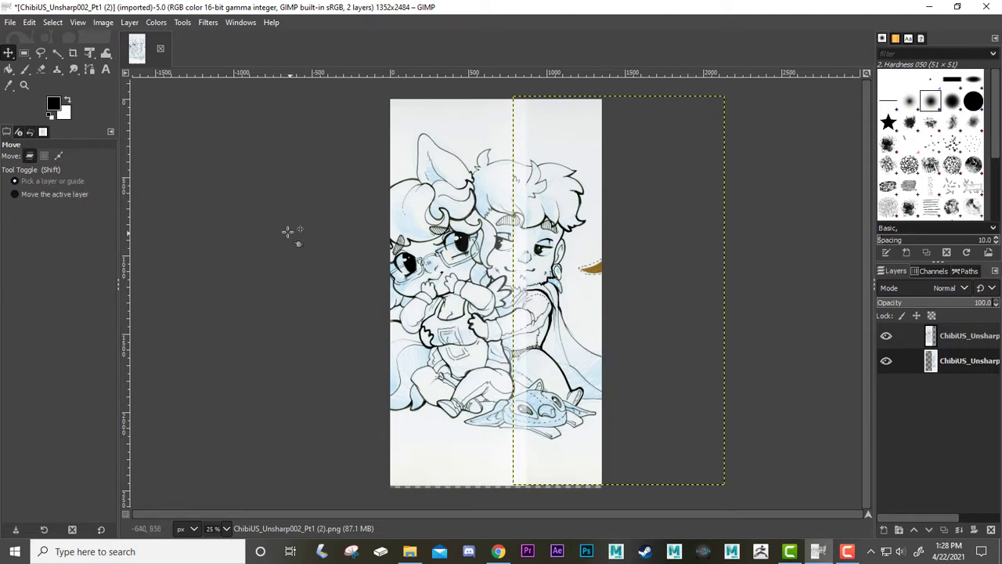
# Nudge the Pt2 layer slightly left so the man's face lines up across the seam.
pyautogui.click(25, 85)
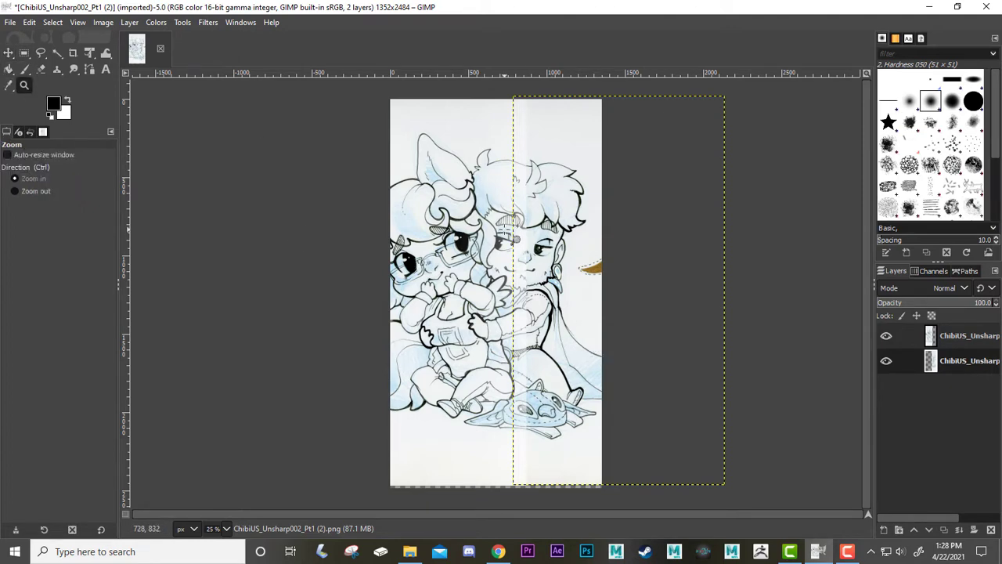
pyautogui.click(509, 232)
pyautogui.click(511, 232)
pyautogui.click(511, 231)
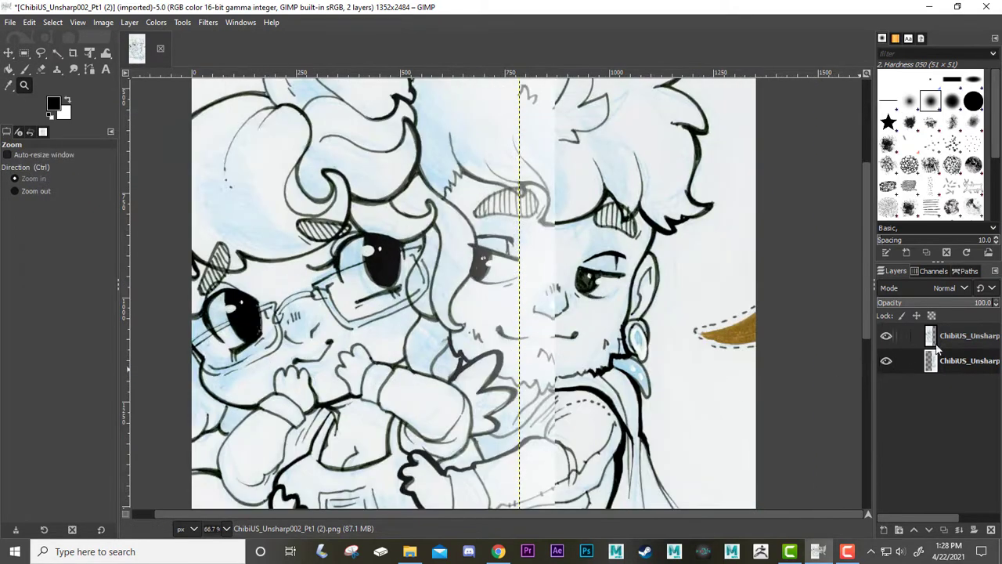
pyautogui.click(8, 52)
pyautogui.moveTo(484, 262)
pyautogui.mouseDown()
pyautogui.moveTo(472, 257)
pyautogui.moveTo(481, 261)
pyautogui.mouseUp()
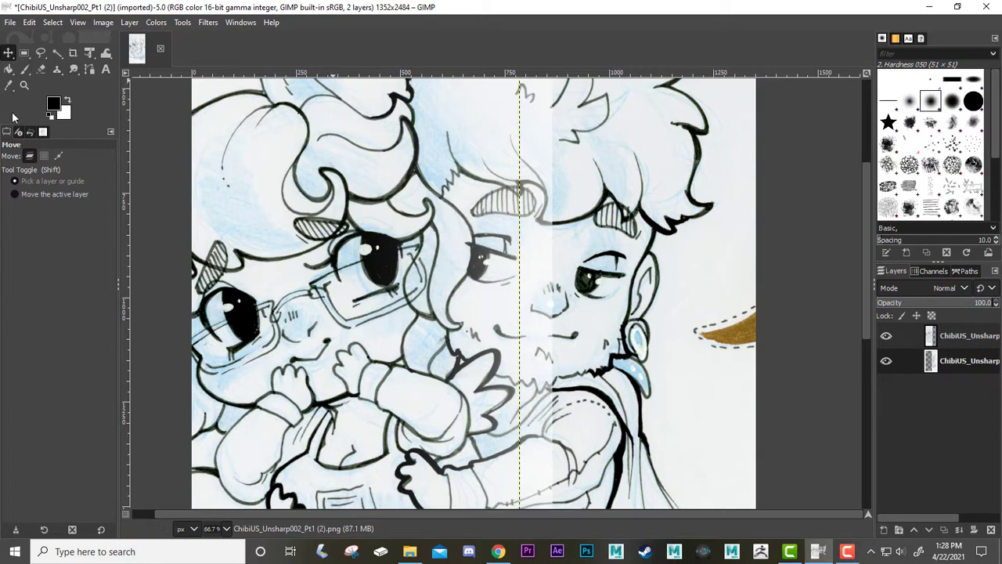
# Fit the canvas to the layers so both halves of the drawing are included.
pyautogui.click(23, 86)
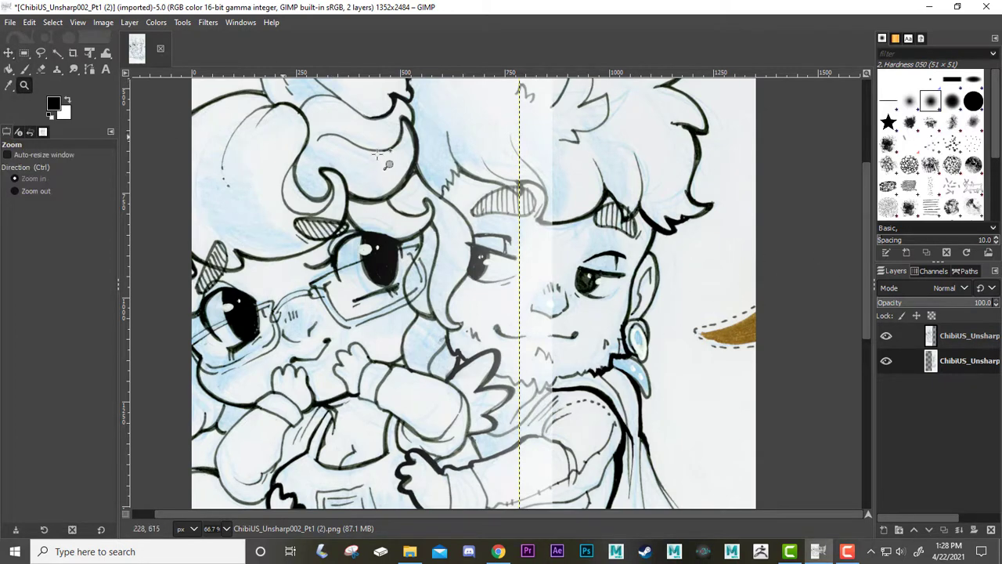
pyautogui.keyDown('ctrl'); pyautogui.click(485, 188); pyautogui.keyUp('ctrl')
pyautogui.keyDown('ctrl'); pyautogui.click(485, 188); pyautogui.keyUp('ctrl')
pyautogui.keyDown('ctrl'); pyautogui.click(485, 188); pyautogui.keyUp('ctrl')
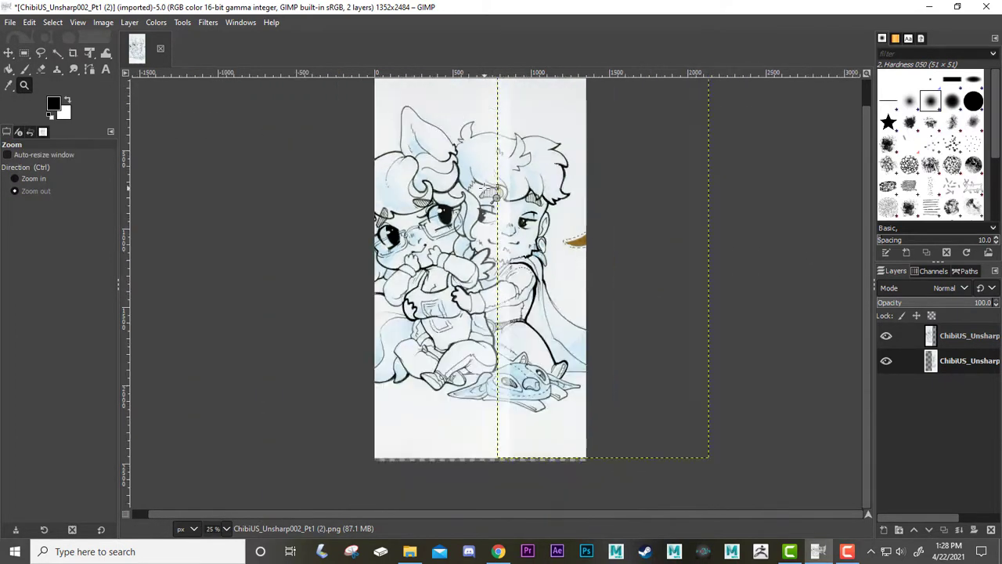
pyautogui.keyDown('ctrl'); pyautogui.click(485, 188); pyautogui.keyUp('ctrl')
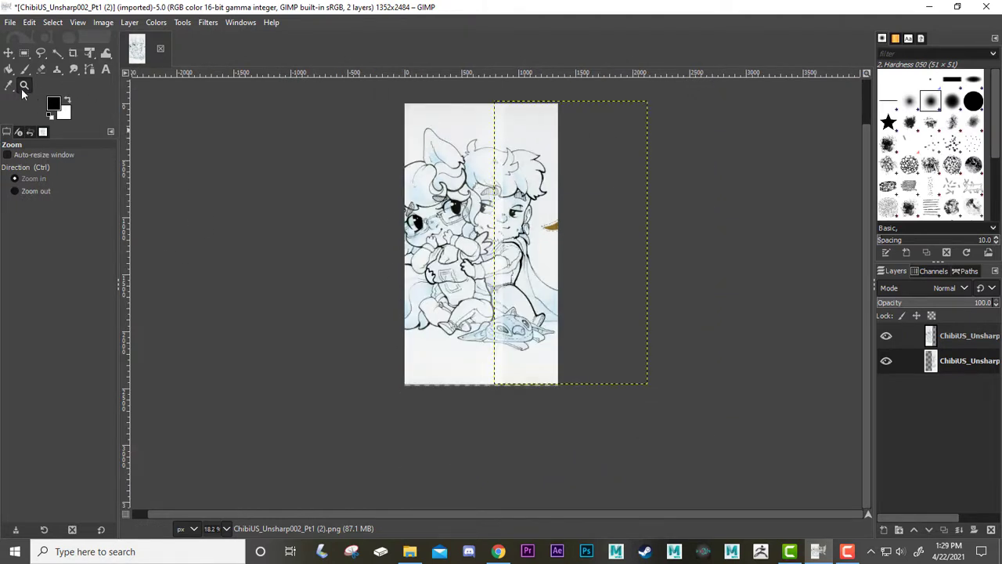
pyautogui.keyDown('ctrl'); pyautogui.click(486, 224); pyautogui.keyUp('ctrl')
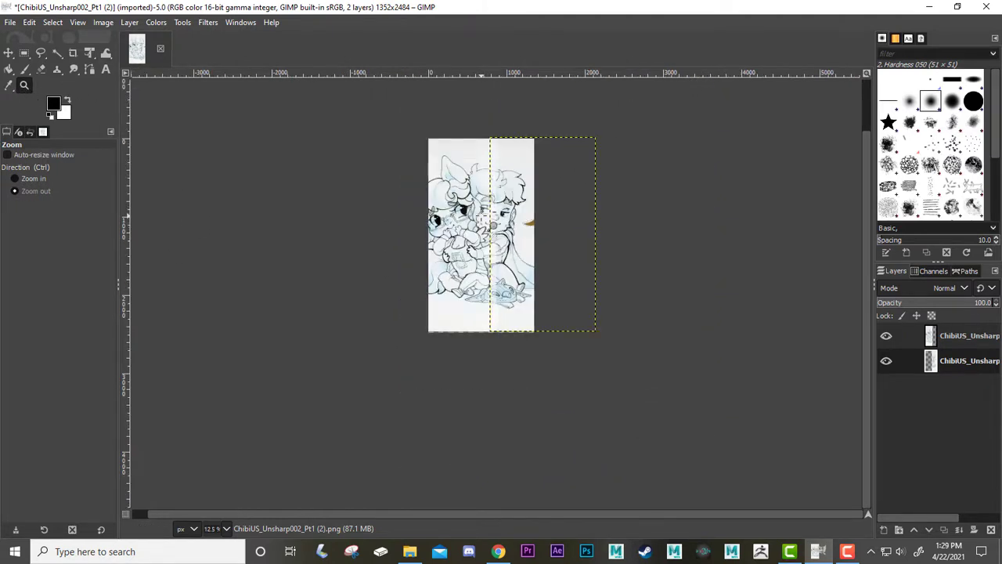
pyautogui.click(486, 224)
pyautogui.click(488, 225)
pyautogui.click(492, 226)
pyautogui.keyDown('ctrl'); pyautogui.click(501, 226); pyautogui.keyUp('ctrl')
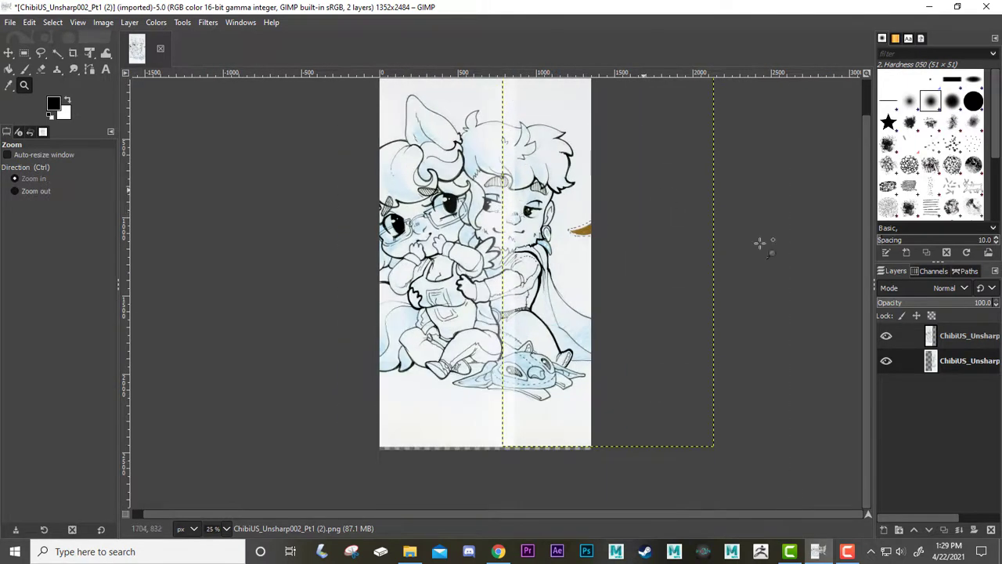
pyautogui.click(105, 24)
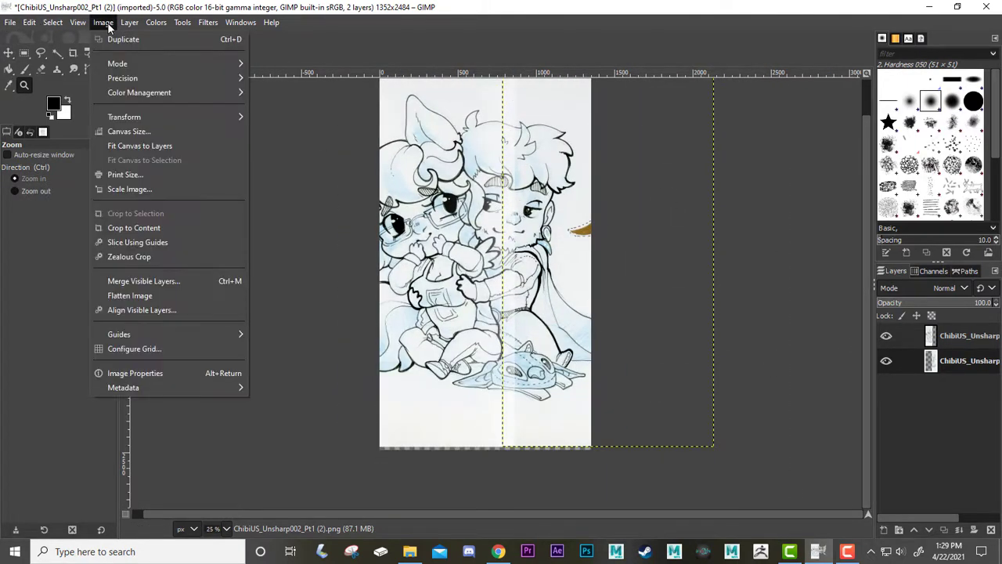
pyautogui.click(137, 147)
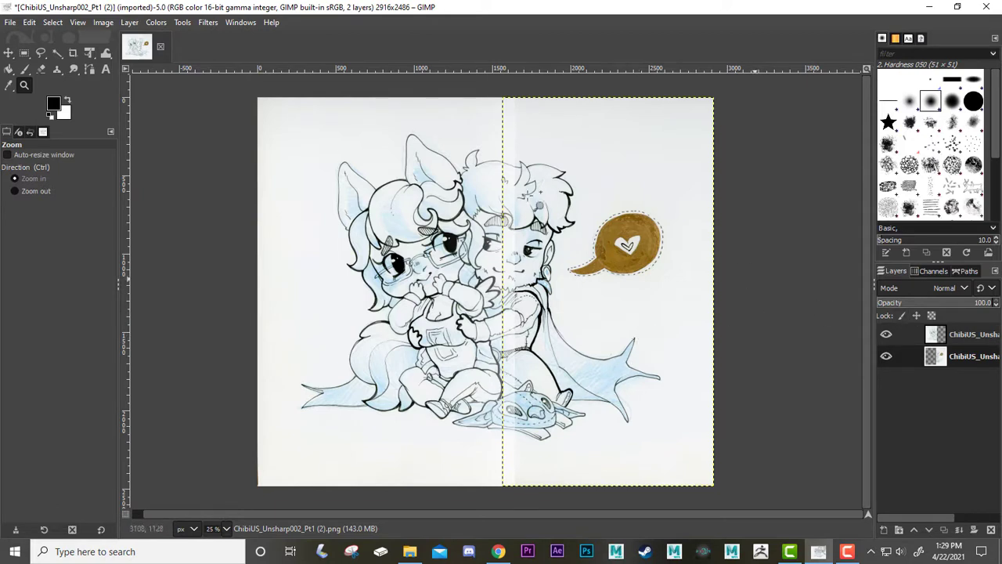
# Hide and show the Pt2 layer to examine how its edge overlaps the Pt1 layer.
pyautogui.click(8, 54)
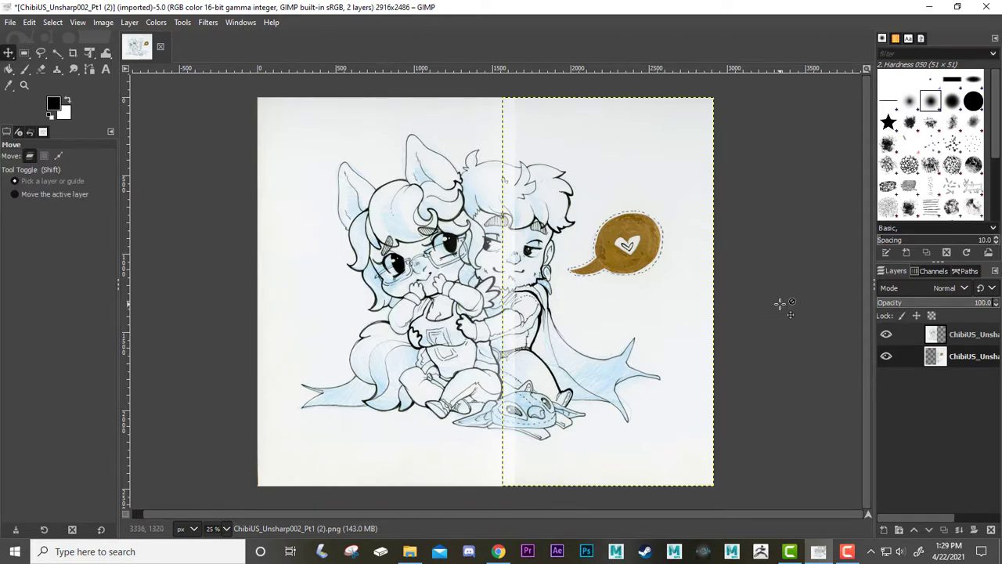
pyautogui.click(963, 357)
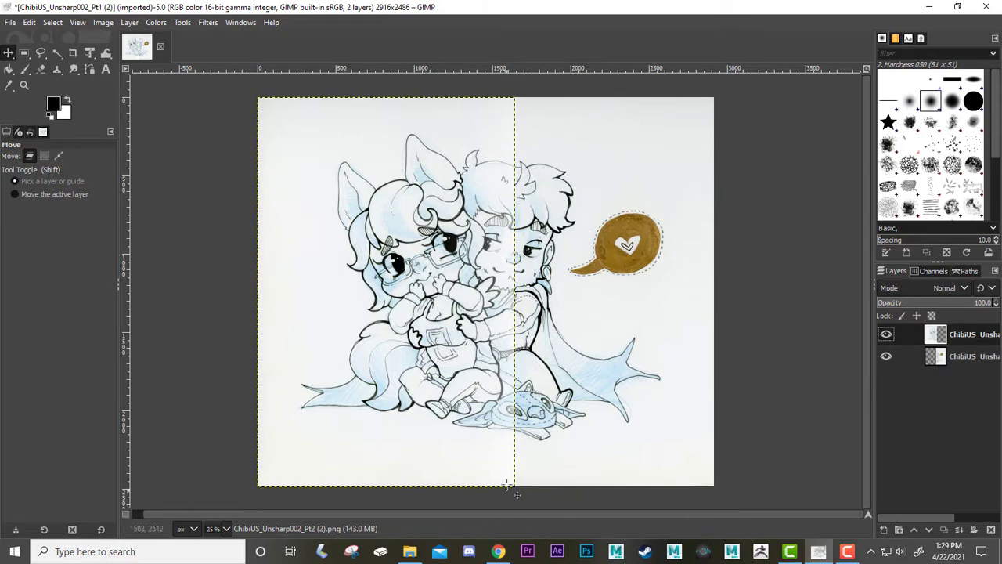
pyautogui.click(886, 335)
pyautogui.click(887, 336)
pyautogui.rightClick(929, 338)
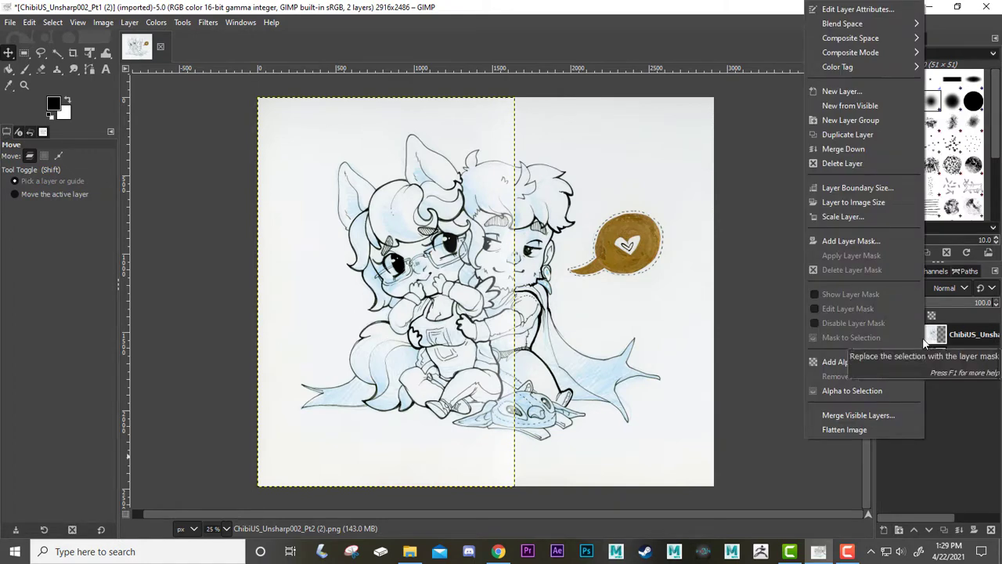
pyautogui.click(928, 337)
pyautogui.rightClick(928, 339)
pyautogui.click(912, 487)
pyautogui.click(889, 335)
pyautogui.click(888, 335)
# Add a layer mask initialized to White (full opacity) to the Pt2 layer.
pyautogui.rightClick(939, 337)
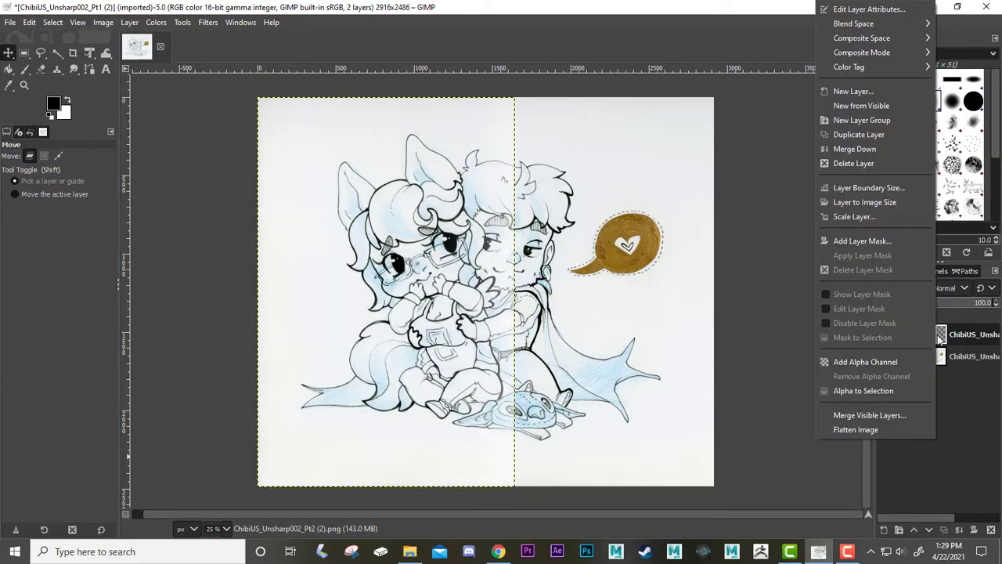
pyautogui.click(877, 242)
pyautogui.moveTo(858, 146); pyautogui.dragTo(740, 114)
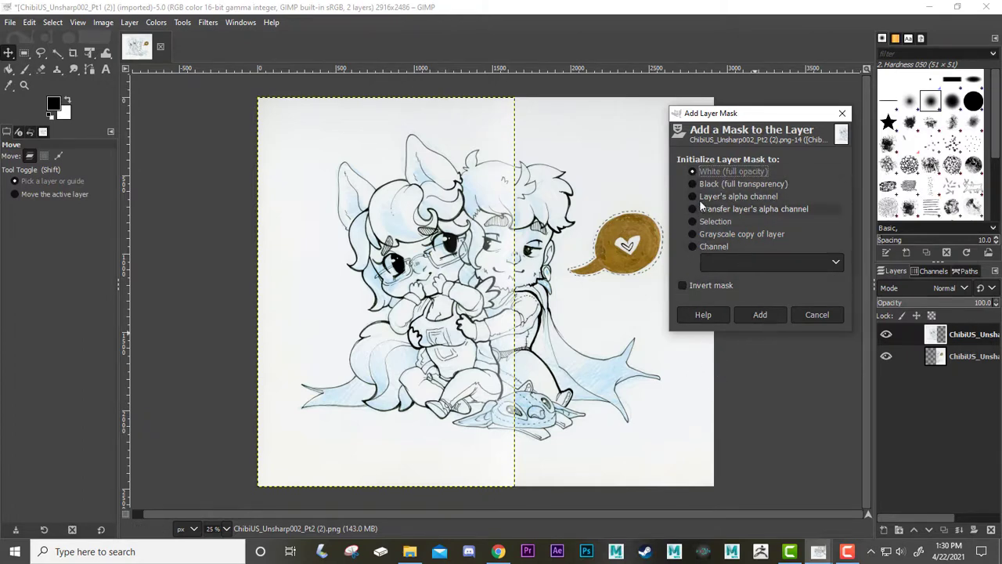
pyautogui.click(761, 315)
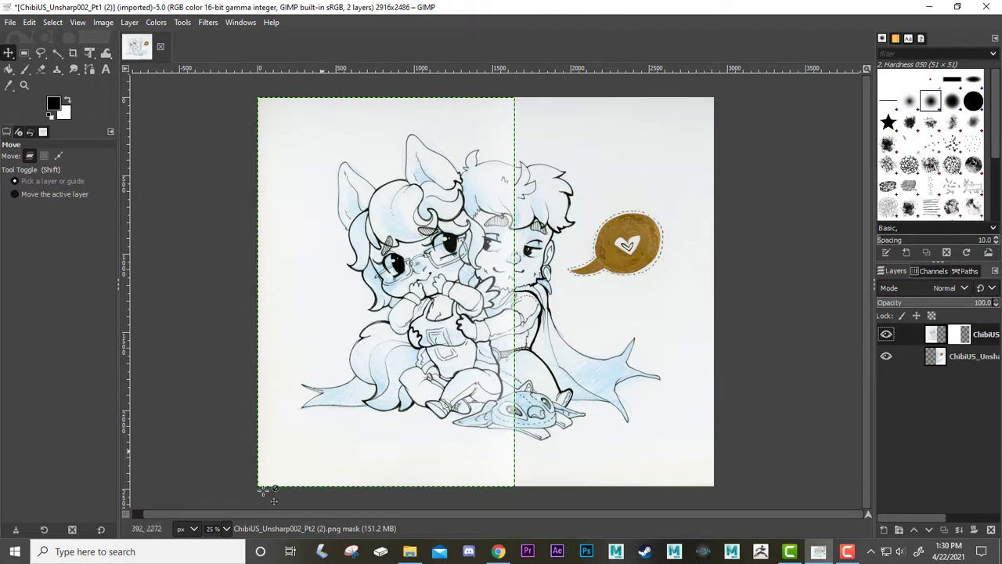
# Choose the Paintbrush, enlarge the 2. Hardness 050 brush to size 97 and use black as the foreground color.
pyautogui.click(26, 71)
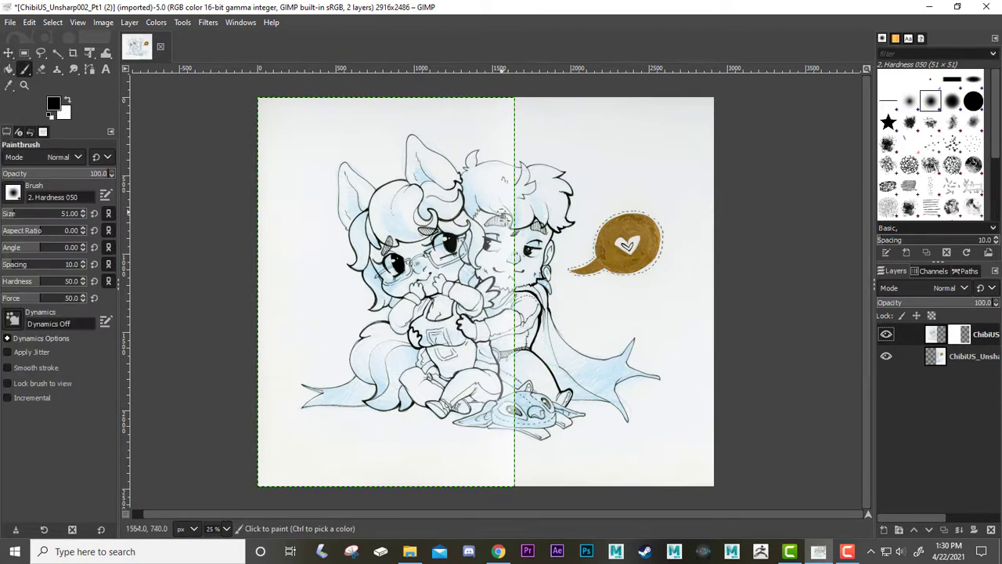
pyautogui.press(']')
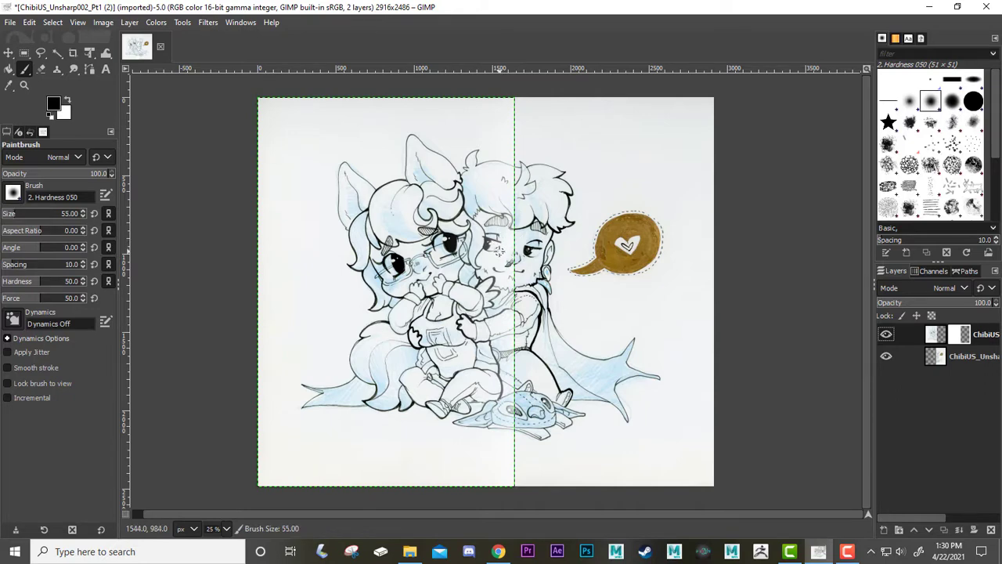
pyautogui.press(']')
pyautogui.press(']')
pyautogui.press(']')
pyautogui.press(']')
pyautogui.press(']')
pyautogui.press(']')
pyautogui.press(']')
pyautogui.press(']')
pyautogui.press(']')
pyautogui.press(']')
pyautogui.press(']')
pyautogui.press(']')
pyautogui.press(']')
pyautogui.press(']')
pyautogui.press(']')
pyautogui.press(']')
pyautogui.press(']')
pyautogui.press(']')
pyautogui.press(']')
pyautogui.press(']')
pyautogui.click(54, 104)
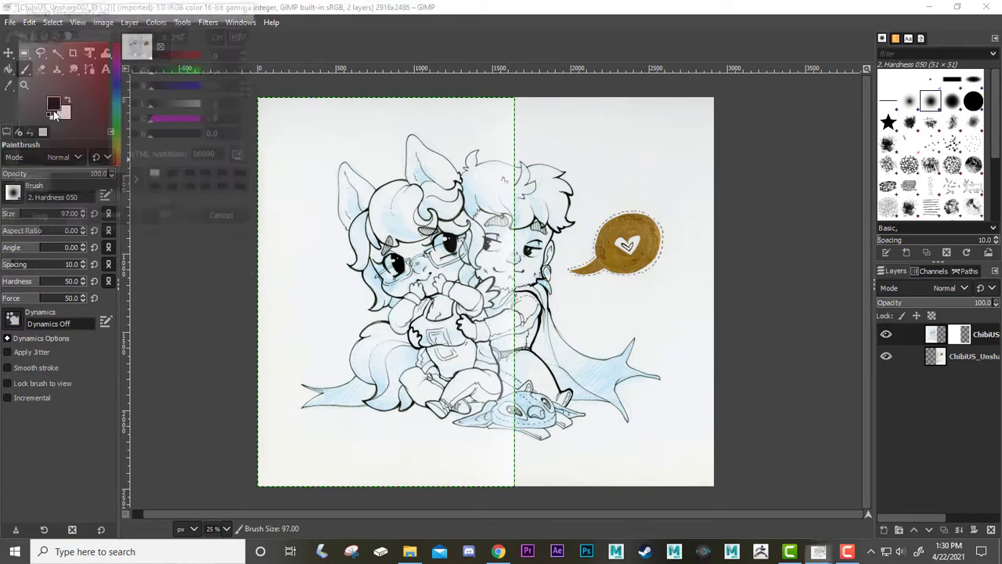
pyautogui.click(168, 220)
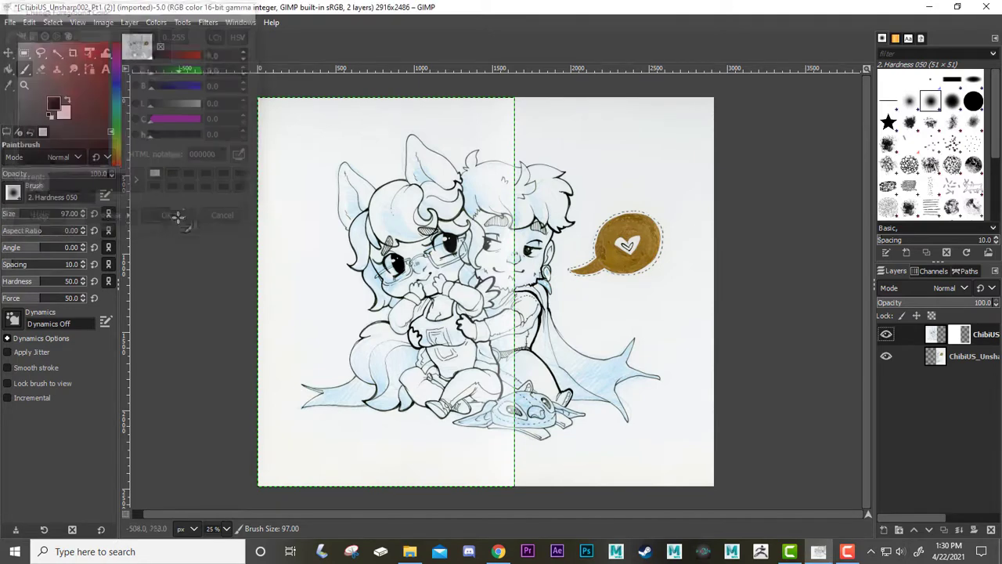
# Try a black stroke down the overlap seam on the Pt2 layer mask, and undo it.
pyautogui.moveTo(501, 153)
pyautogui.mouseDown()
pyautogui.moveTo(406, 268)
pyautogui.moveTo(507, 124)
pyautogui.moveTo(359, 315)
pyautogui.moveTo(557, 149)
pyautogui.moveTo(533, 149)
pyautogui.moveTo(425, 241)
pyautogui.moveTo(312, 294)
pyautogui.moveTo(437, 252)
pyautogui.moveTo(449, 231)
pyautogui.moveTo(531, 235)
pyautogui.moveTo(534, 252)
pyautogui.moveTo(339, 334)
pyautogui.moveTo(492, 443)
pyautogui.moveTo(462, 489)
pyautogui.mouseUp()
pyautogui.hotkey('ctrl', 'z')
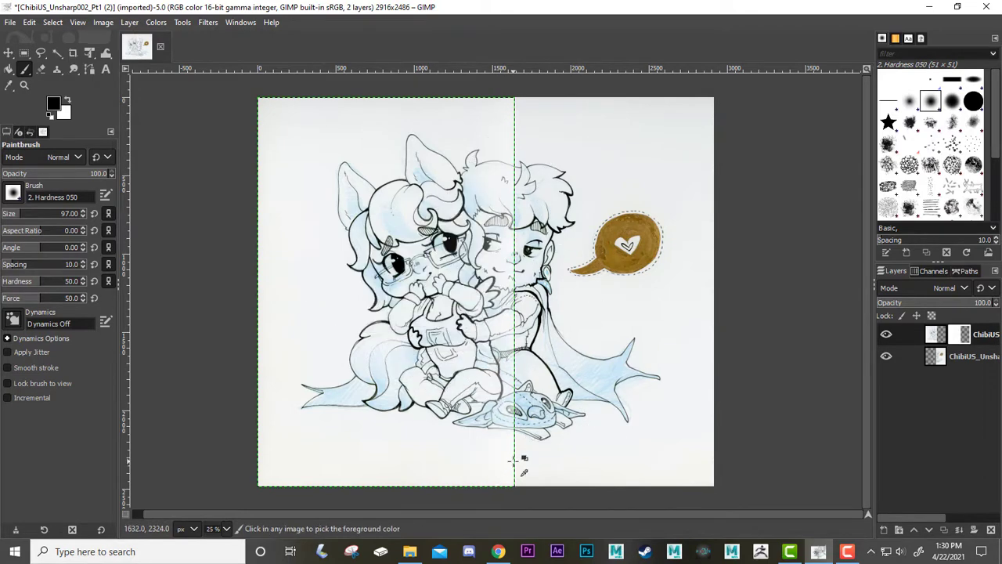
# Enlarge the paintbrush to size 492.
pyautogui.press(']')
pyautogui.press(']')
pyautogui.press(']')
pyautogui.press(']')
pyautogui.press(']')
pyautogui.press(']')
pyautogui.press(']')
pyautogui.press(']')
pyautogui.press(']')
pyautogui.press(']')
pyautogui.press(']')
pyautogui.press(']')
pyautogui.press(']')
pyautogui.press(']')
pyautogui.press(']')
pyautogui.press(']')
pyautogui.press(']')
pyautogui.press(']')
pyautogui.press(']')
pyautogui.press(']')
pyautogui.press(']')
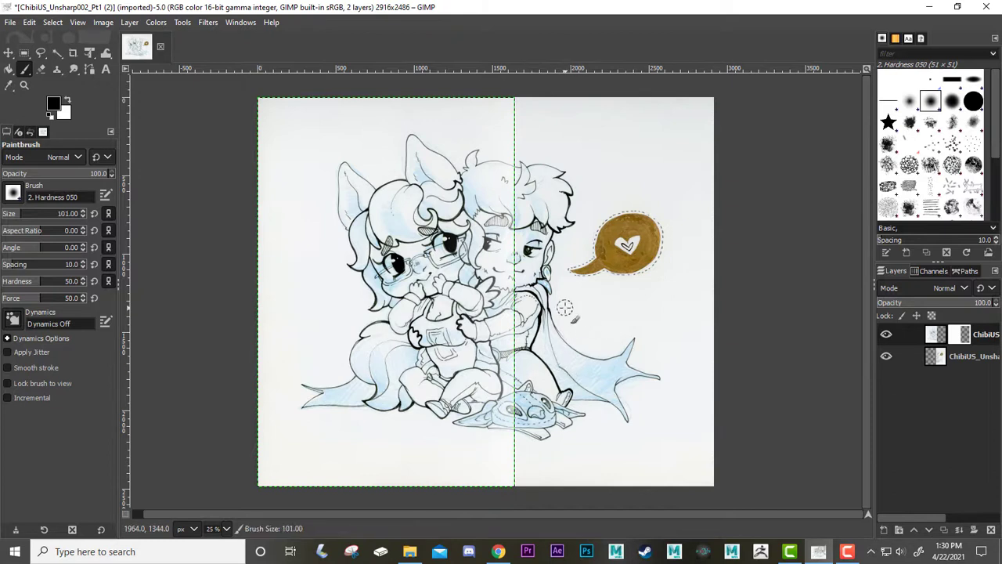
pyautogui.press(']')
pyautogui.press(']')
pyautogui.press(']')
pyautogui.press(']')
pyautogui.press(']')
pyautogui.press(']')
pyautogui.press(']')
pyautogui.press(']')
pyautogui.press(']')
pyautogui.press(']')
pyautogui.press(']')
pyautogui.press(']')
pyautogui.press(']')
pyautogui.press(']')
pyautogui.press(']')
pyautogui.press(']')
pyautogui.press(']')
pyautogui.press(']')
pyautogui.press(']')
pyautogui.press(']')
pyautogui.press(']')
pyautogui.press(']')
pyautogui.press(']')
pyautogui.moveTo(34, 216); pyautogui.dragTo(67, 216)
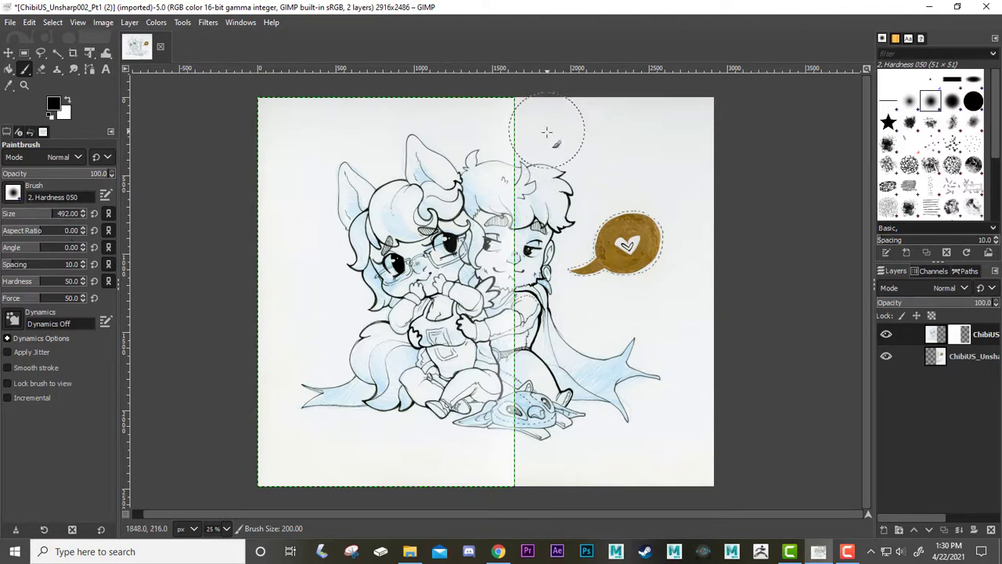
# Test a black dab on the mask over the man's hair, undo it, and toggle the Pt2 layer's visibility to inspect the seam.
pyautogui.click(518, 155)
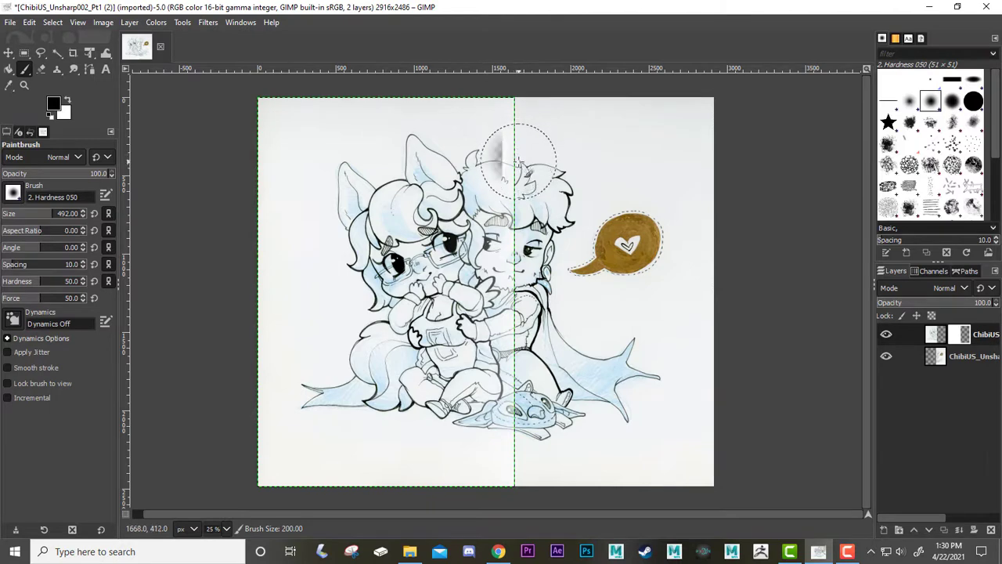
pyautogui.hotkey('ctrl', 'z')
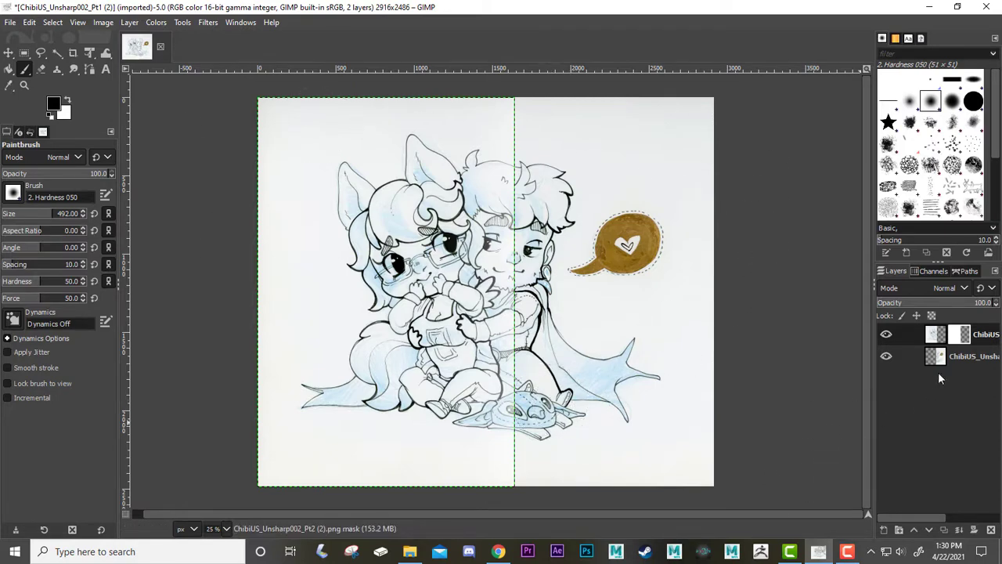
pyautogui.click(886, 334)
pyautogui.click(887, 334)
# Switch the foreground color to white and merge the masked Pt2 layer down into the layer beneath it.
pyautogui.click(71, 157)
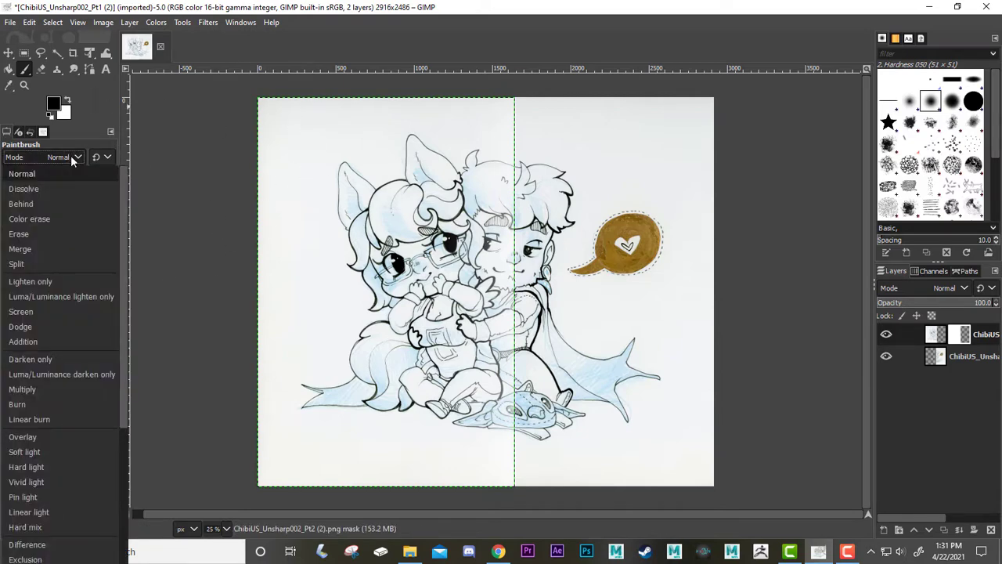
pyautogui.click(168, 193)
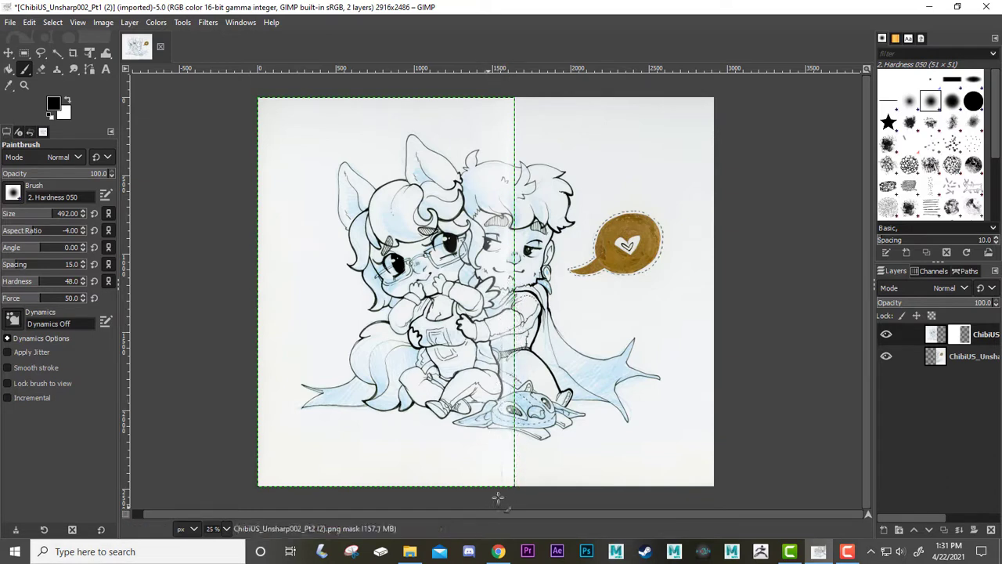
pyautogui.click(69, 102)
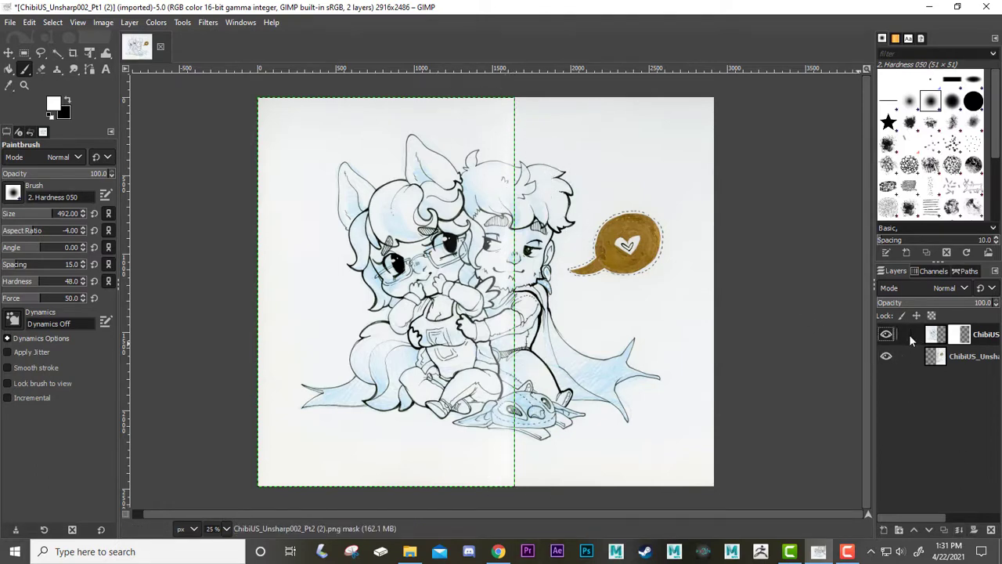
pyautogui.click(960, 534)
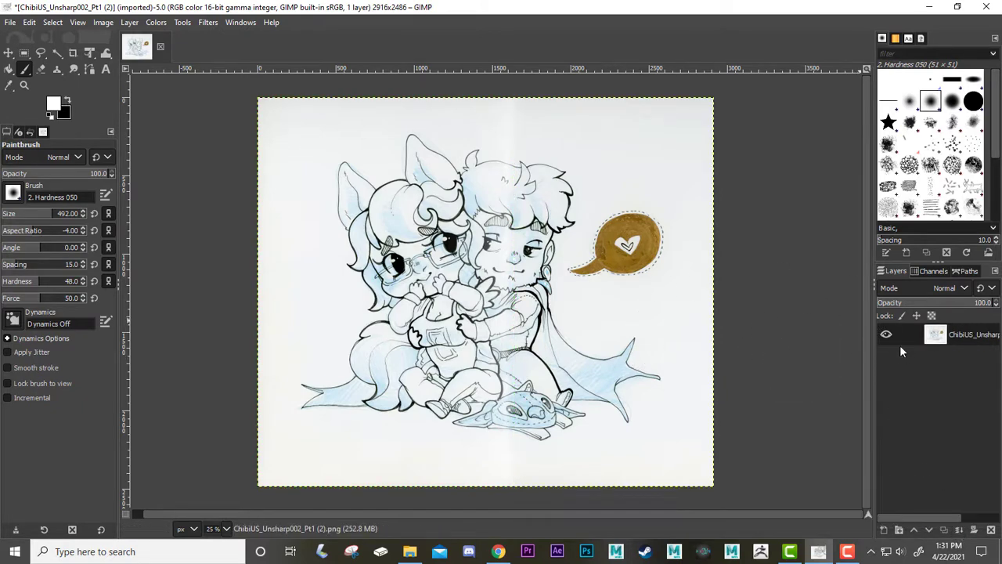
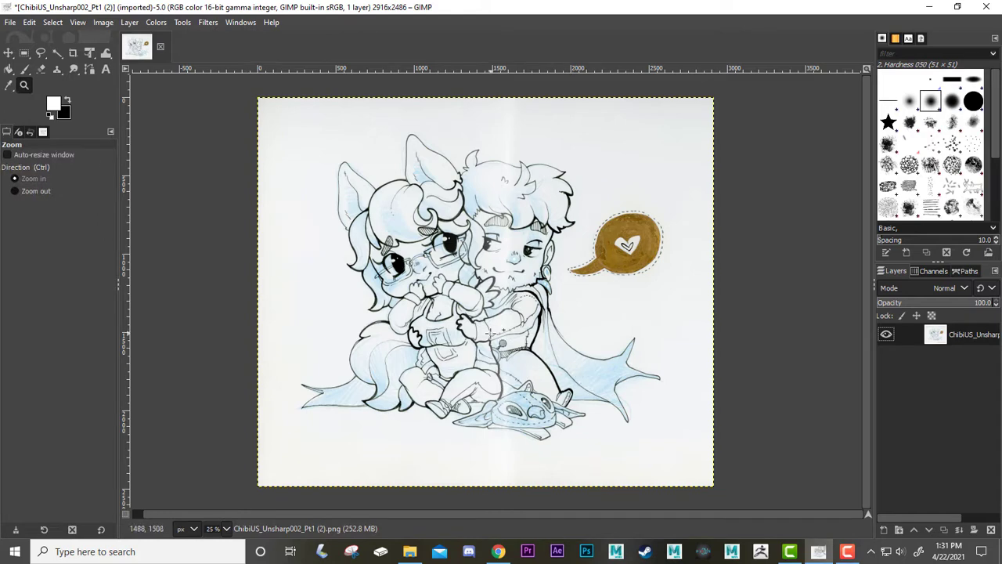
# Use the Clone tool at size 28 to cover the patchy shirt area beneath the man's sleeve with nearby texture.
pyautogui.moveTo(491, 332); pyautogui.dragTo(496, 336)
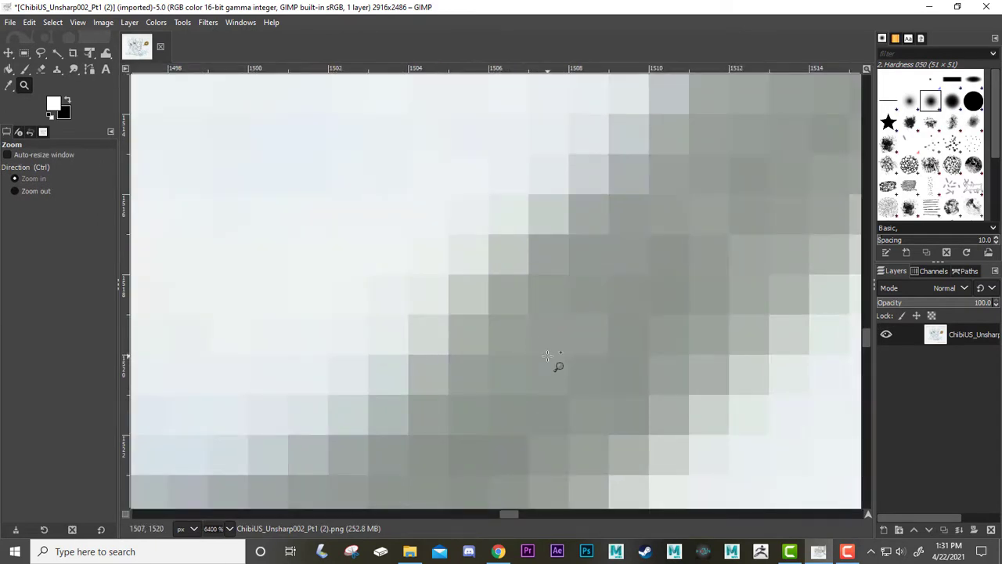
pyautogui.scroll(-10, 547, 356)
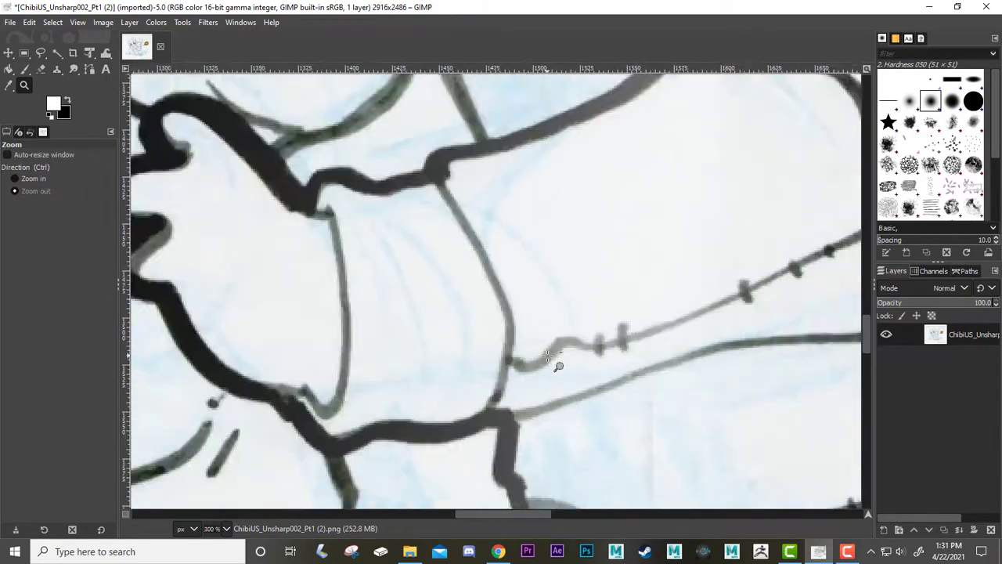
pyautogui.scroll(-3, 547, 356)
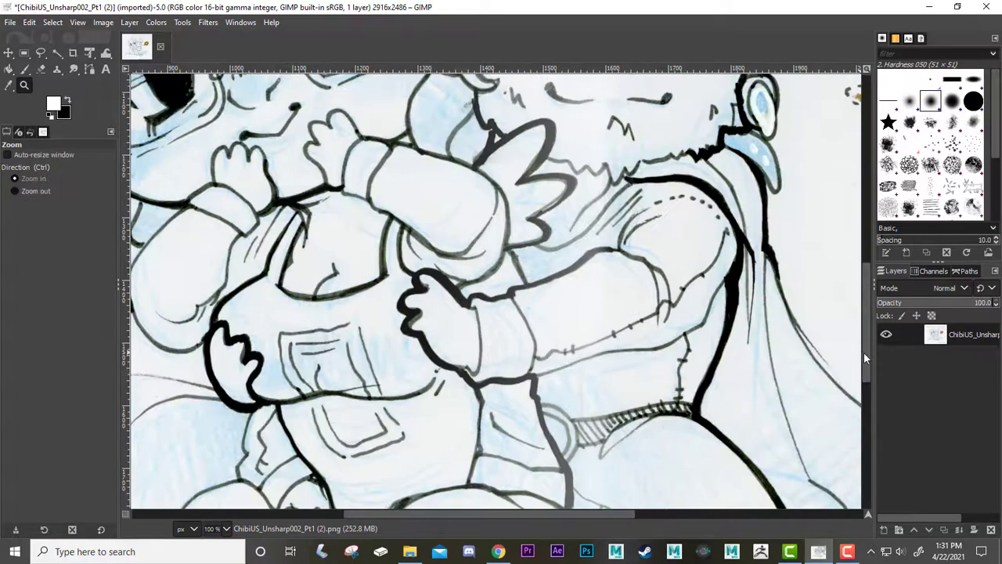
pyautogui.scroll(-5, 864, 351)
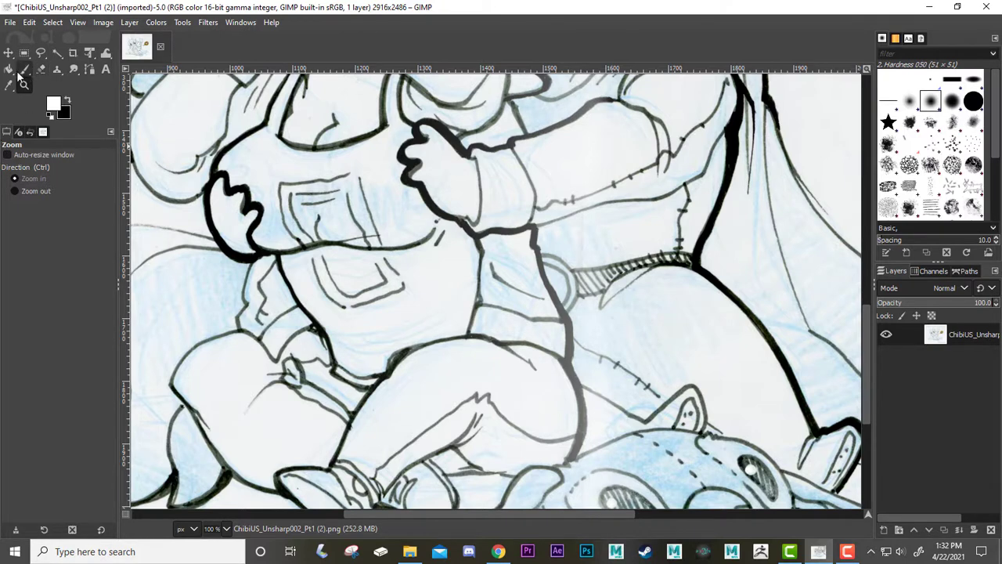
pyautogui.click(61, 70)
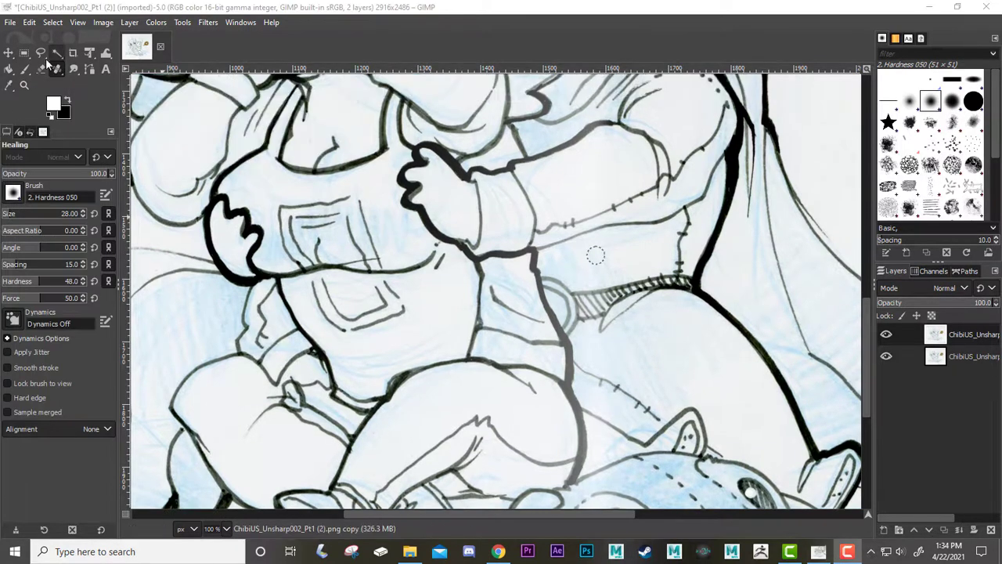
pyautogui.click(56, 70)
pyautogui.click(89, 70)
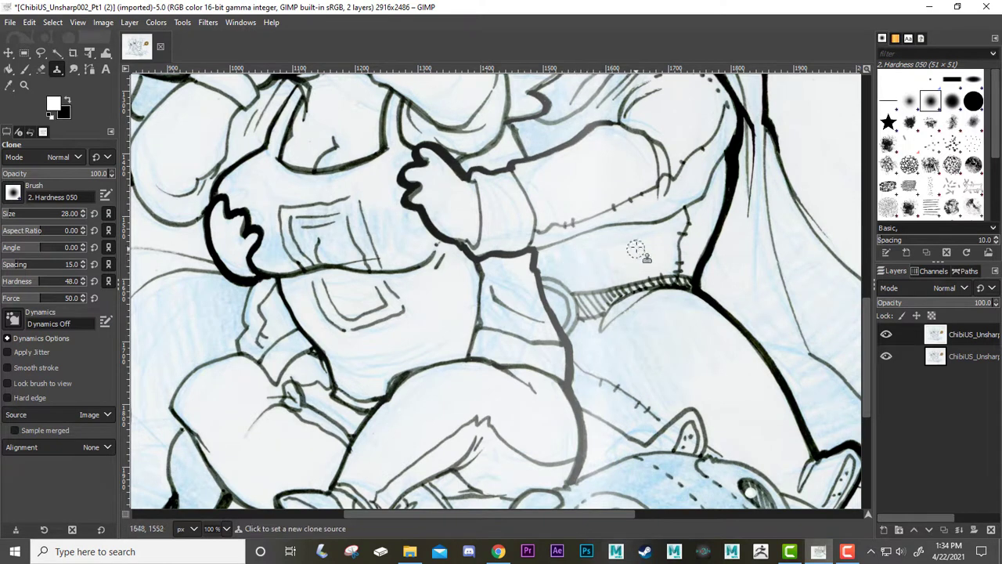
pyautogui.keyDown('ctrl'); pyautogui.click(607, 236); pyautogui.keyUp('ctrl')
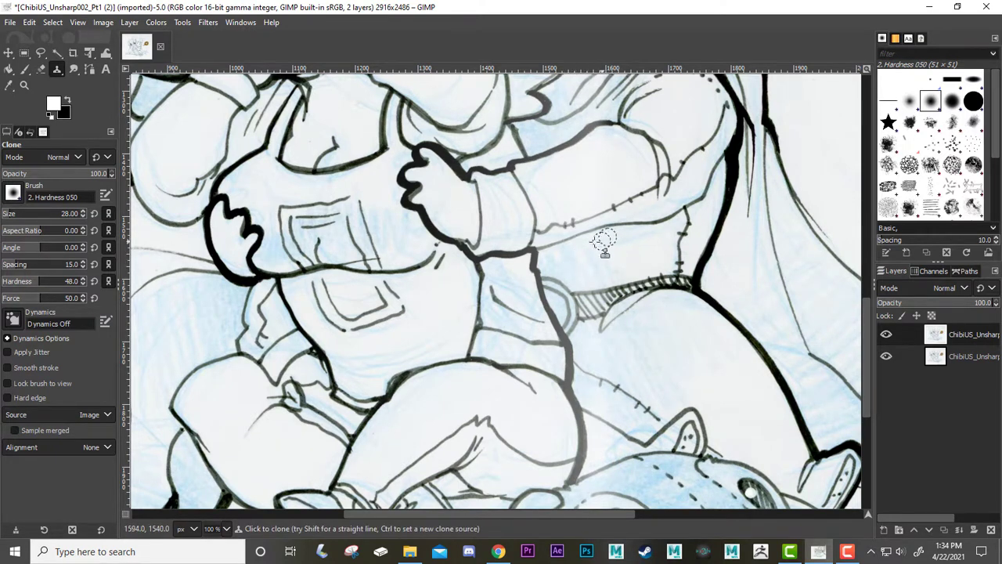
pyautogui.moveTo(587, 243)
pyautogui.mouseDown()
pyautogui.moveTo(589, 274)
pyautogui.moveTo(599, 268)
pyautogui.moveTo(578, 275)
pyautogui.moveTo(578, 260)
pyautogui.moveTo(592, 263)
pyautogui.moveTo(579, 260)
pyautogui.moveTo(586, 272)
pyautogui.moveTo(624, 279)
pyautogui.moveTo(566, 253)
pyautogui.moveTo(382, 294)
pyautogui.moveTo(534, 267)
pyautogui.moveTo(723, 215)
pyautogui.mouseUp()
# Clone clean paper over the stray blue pencil lines beside the cape's lowest point.
pyautogui.scroll(10, 679, 283)
pyautogui.scroll(5, 679, 283)
pyautogui.scroll(-12, 677, 286)
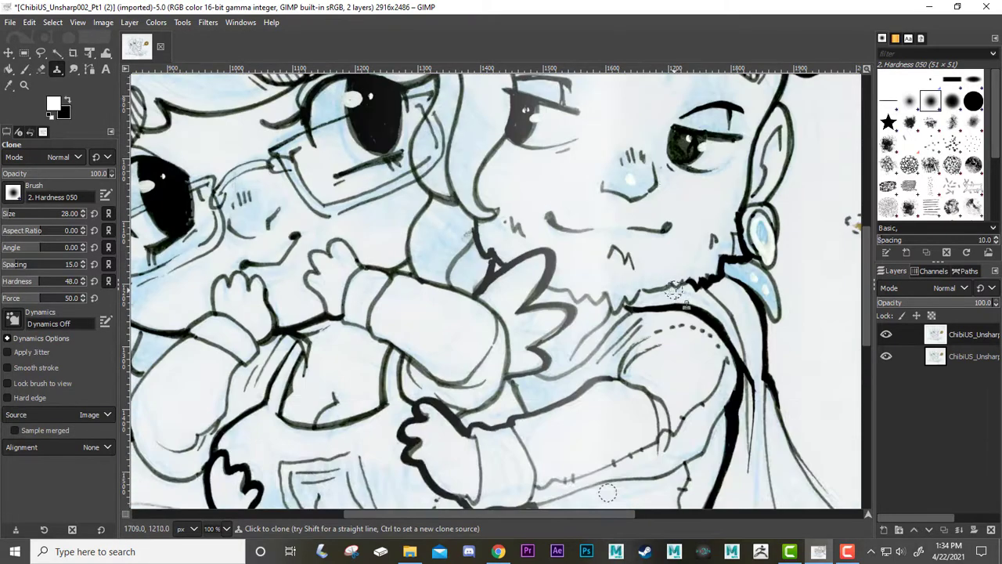
pyautogui.scroll(-5, 849, 326)
pyautogui.scroll(5, 796, 346)
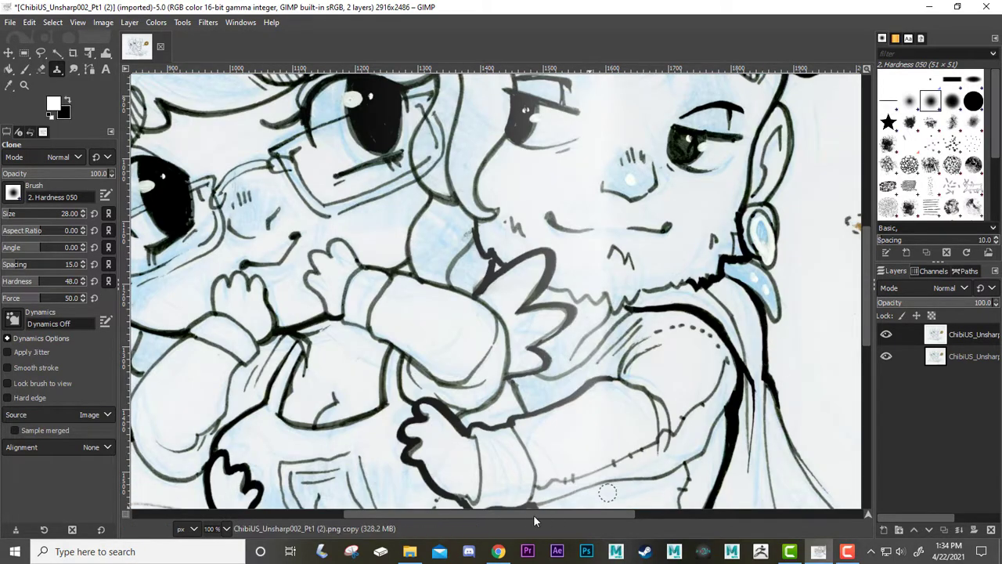
pyautogui.moveTo(533, 514); pyautogui.dragTo(744, 497)
pyautogui.moveTo(865, 313); pyautogui.dragTo(865, 430)
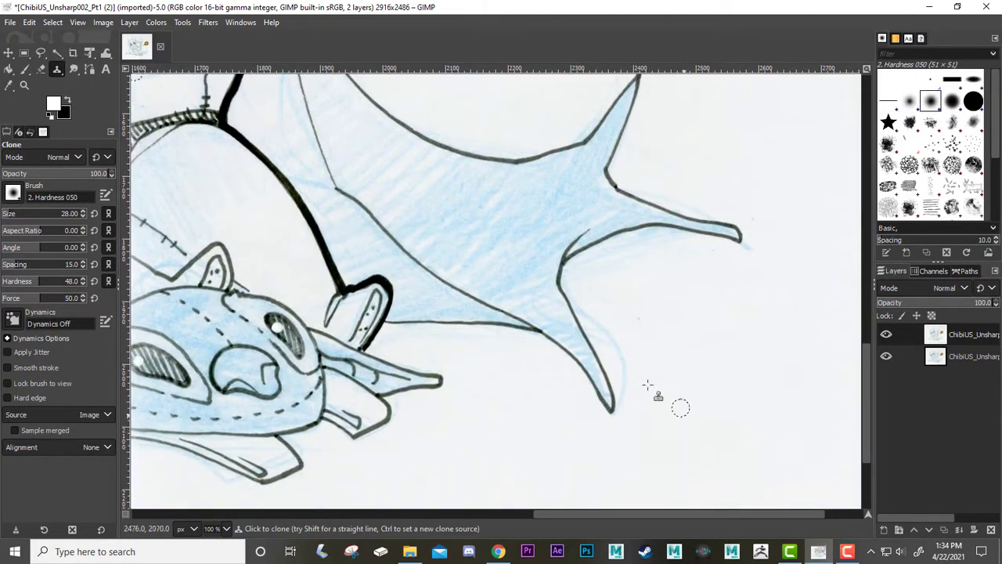
pyautogui.keyDown('ctrl'); pyautogui.click(610, 314); pyautogui.keyUp('ctrl')
pyautogui.moveTo(600, 314)
pyautogui.mouseDown()
pyautogui.moveTo(619, 359)
pyautogui.moveTo(626, 412)
pyautogui.moveTo(572, 275)
pyautogui.moveTo(625, 399)
pyautogui.moveTo(621, 426)
pyautogui.moveTo(630, 380)
pyautogui.mouseUp()
# Clone clean paper over the stray blue pencil marks above and below the cape's outermost right point.
pyautogui.keyDown('ctrl'); pyautogui.click(695, 263); pyautogui.keyUp('ctrl')
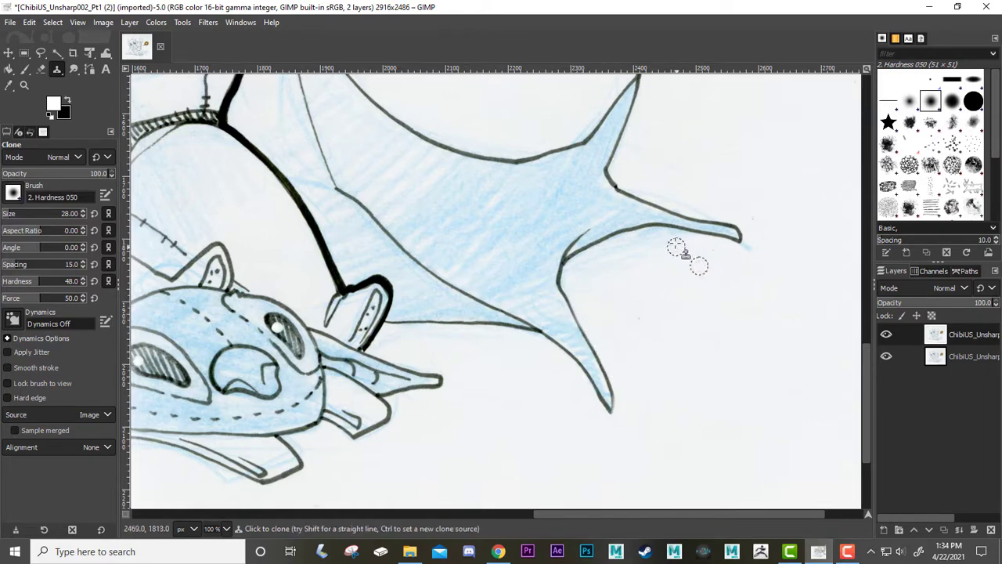
pyautogui.moveTo(672, 238)
pyautogui.mouseDown()
pyautogui.moveTo(635, 243)
pyautogui.moveTo(607, 260)
pyautogui.moveTo(656, 249)
pyautogui.moveTo(570, 282)
pyautogui.moveTo(570, 263)
pyautogui.moveTo(664, 234)
pyautogui.moveTo(744, 251)
pyautogui.moveTo(723, 203)
pyautogui.moveTo(711, 202)
pyautogui.moveTo(711, 214)
pyautogui.moveTo(668, 199)
pyautogui.moveTo(662, 182)
pyautogui.moveTo(653, 194)
pyautogui.mouseUp()
pyautogui.keyDown('ctrl'); pyautogui.click(728, 158); pyautogui.keyUp('ctrl')
pyautogui.keyDown('ctrl'); pyautogui.click(728, 159); pyautogui.keyUp('ctrl')
pyautogui.keyDown('ctrl'); pyautogui.click(680, 179); pyautogui.keyUp('ctrl')
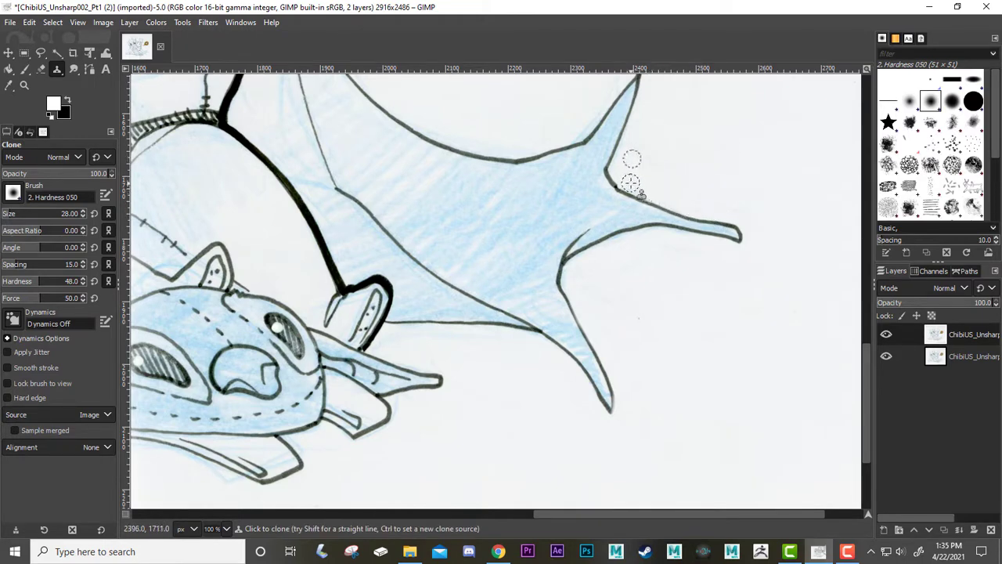
# Try cloning blank paper over the dashed outline along the top of the speech bubble, and undo it.
pyautogui.scroll(-5, 753, 358)
pyautogui.scroll(20, 753, 358)
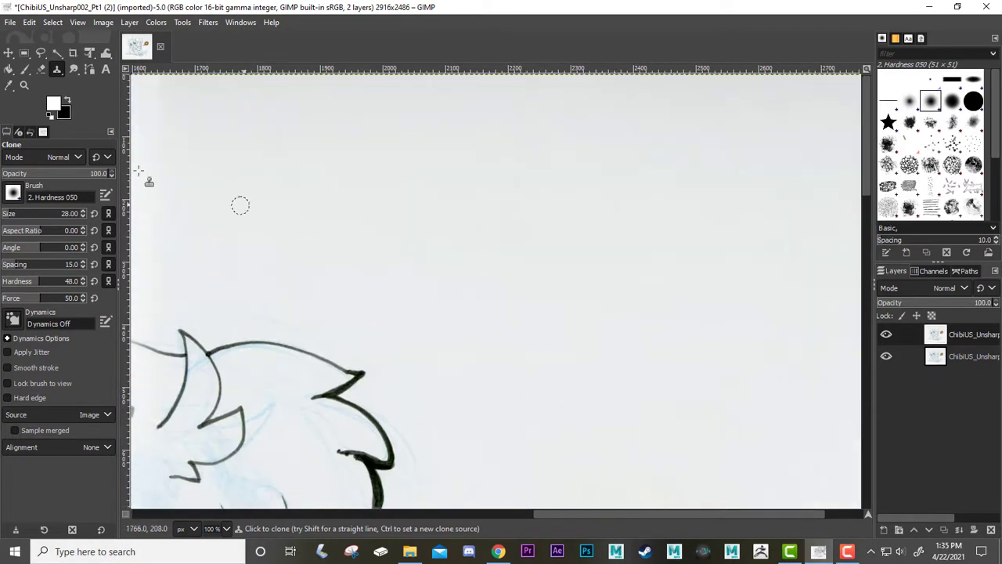
pyautogui.scroll(-15, 398, 280)
pyautogui.scroll(6, 490, 277)
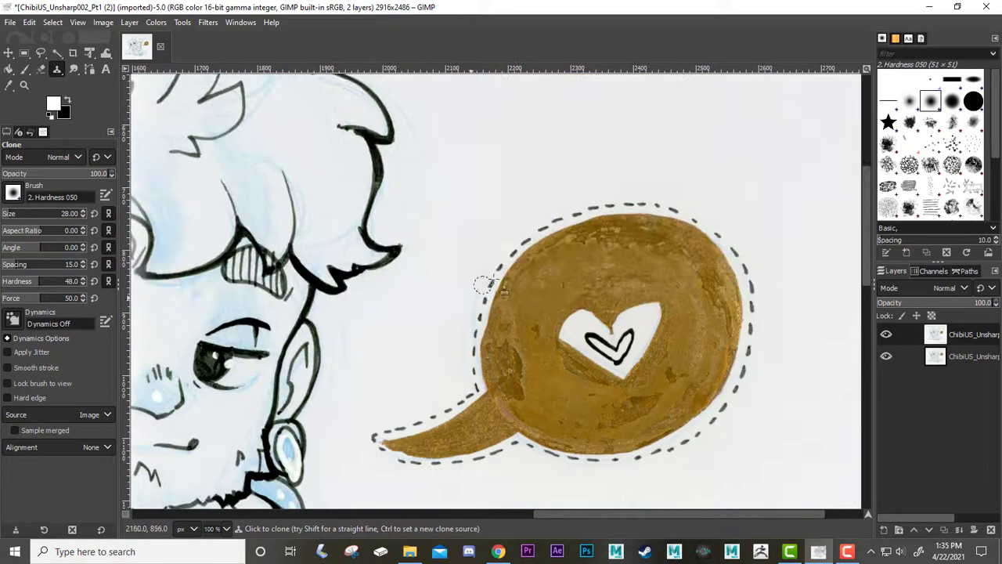
pyautogui.keyDown('ctrl'); pyautogui.click(591, 184); pyautogui.keyUp('ctrl')
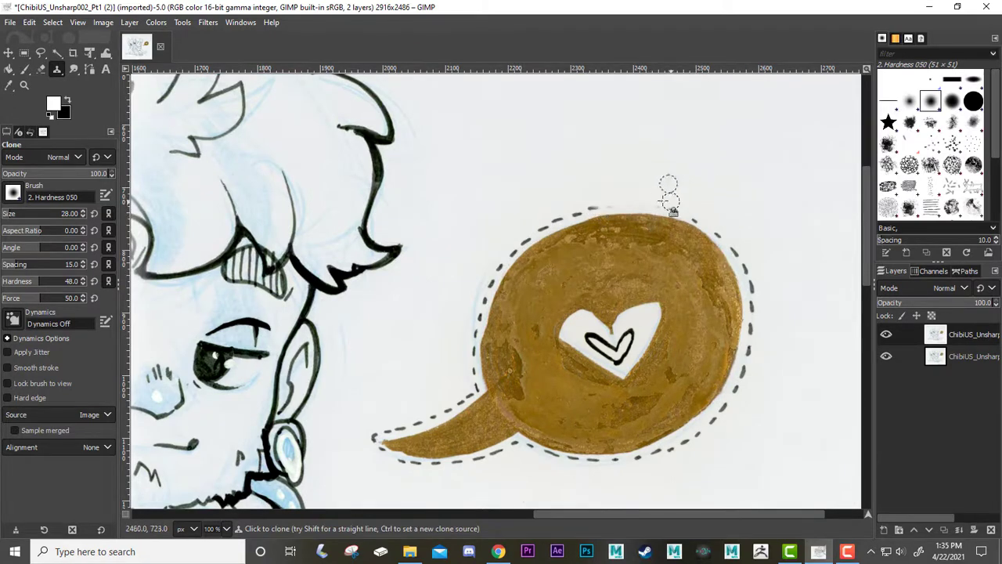
pyautogui.moveTo(591, 217)
pyautogui.mouseDown()
pyautogui.moveTo(656, 218)
pyautogui.moveTo(586, 245)
pyautogui.moveTo(660, 258)
pyautogui.moveTo(578, 268)
pyautogui.moveTo(637, 247)
pyautogui.moveTo(709, 252)
pyautogui.moveTo(671, 233)
pyautogui.moveTo(723, 252)
pyautogui.moveTo(669, 226)
pyautogui.moveTo(703, 235)
pyautogui.moveTo(664, 211)
pyautogui.moveTo(711, 244)
pyautogui.mouseUp()
pyautogui.hotkey('ctrl', 'z')
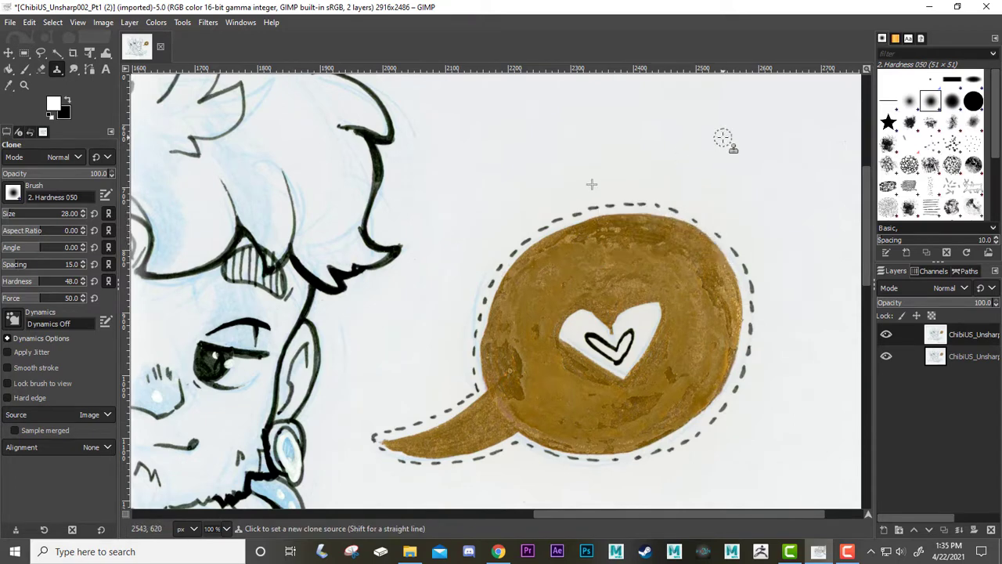
# Enlarge the Clone brush to size 69 and clone paper over the visible seam above the man's hair.
pyautogui.click(25, 86)
pyautogui.scroll(-4, 572, 174)
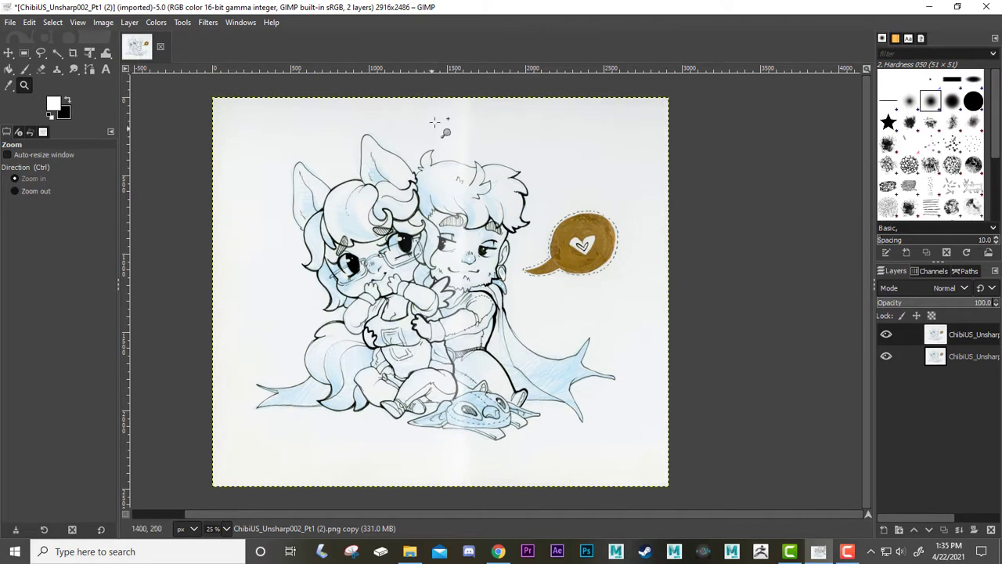
pyautogui.click(57, 72)
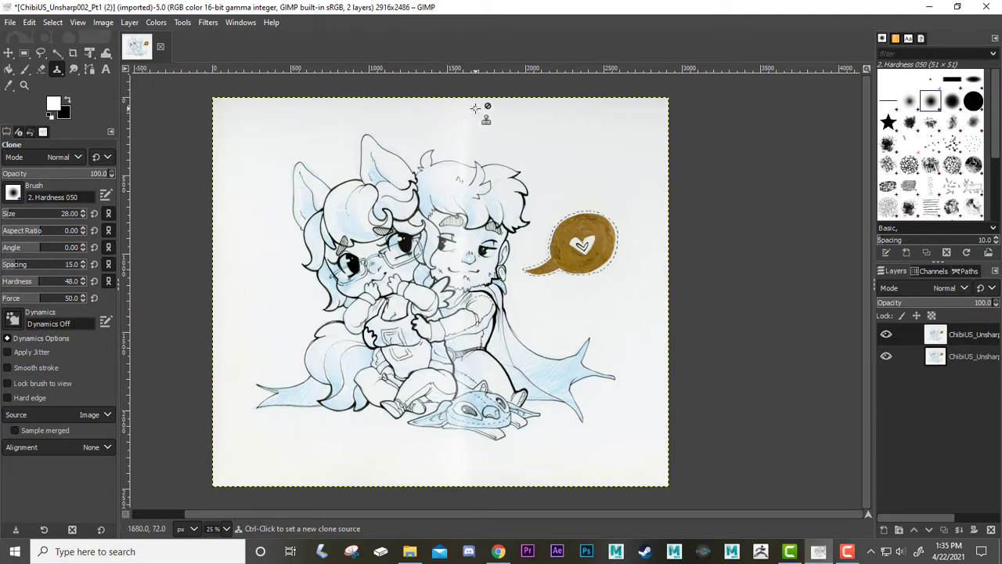
pyautogui.press(']')
pyautogui.press(']')
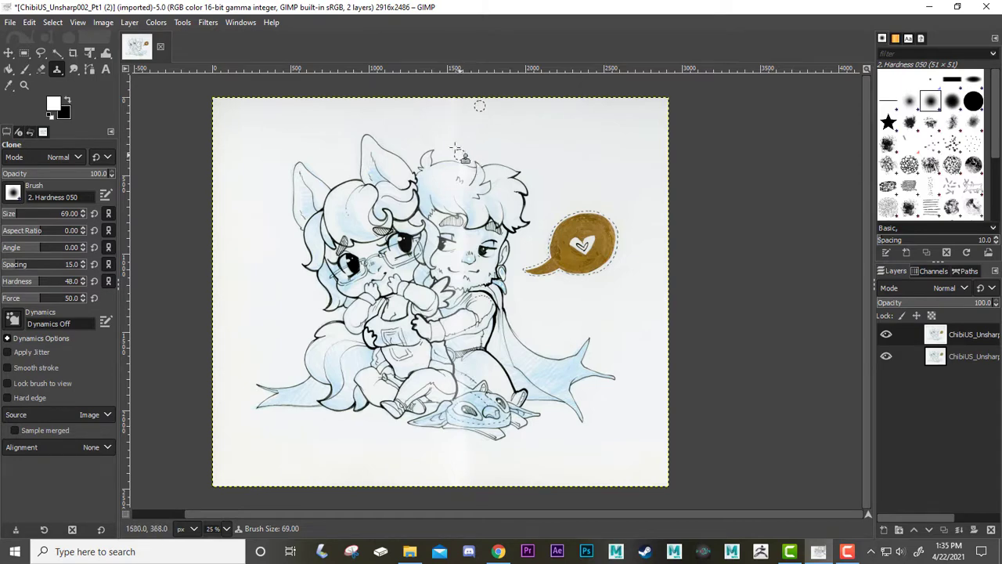
pyautogui.keyDown('ctrl'); pyautogui.click(454, 144); pyautogui.keyUp('ctrl')
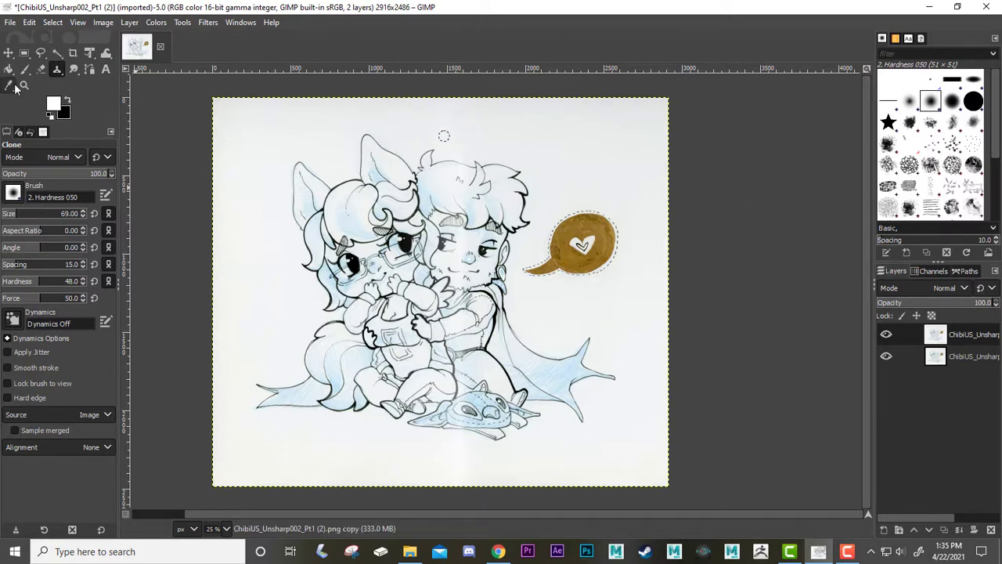
# Blur the seam above the man's hair with the Blur / Sharpen tool and set its brush size to 188.
pyautogui.click(72, 70)
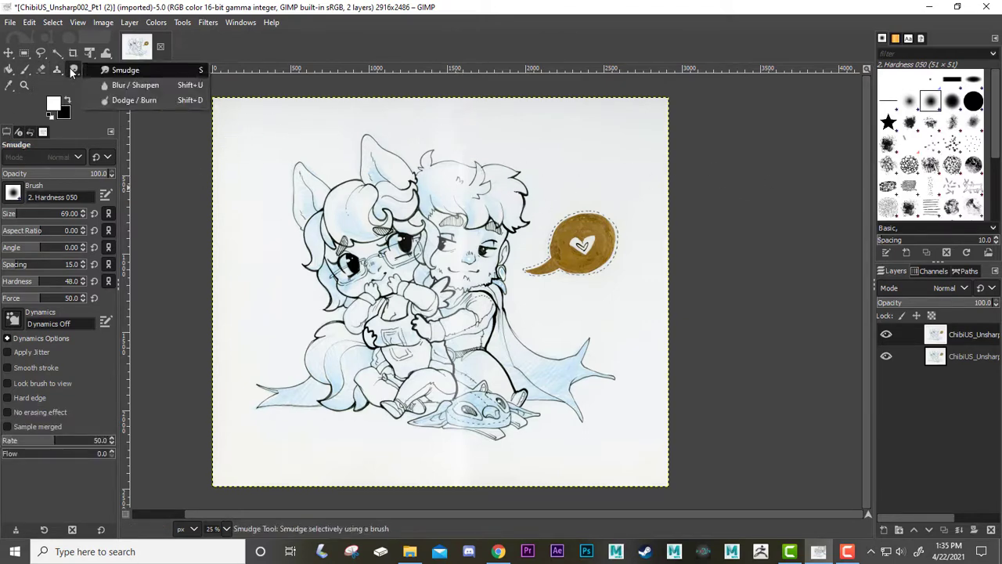
pyautogui.click(108, 86)
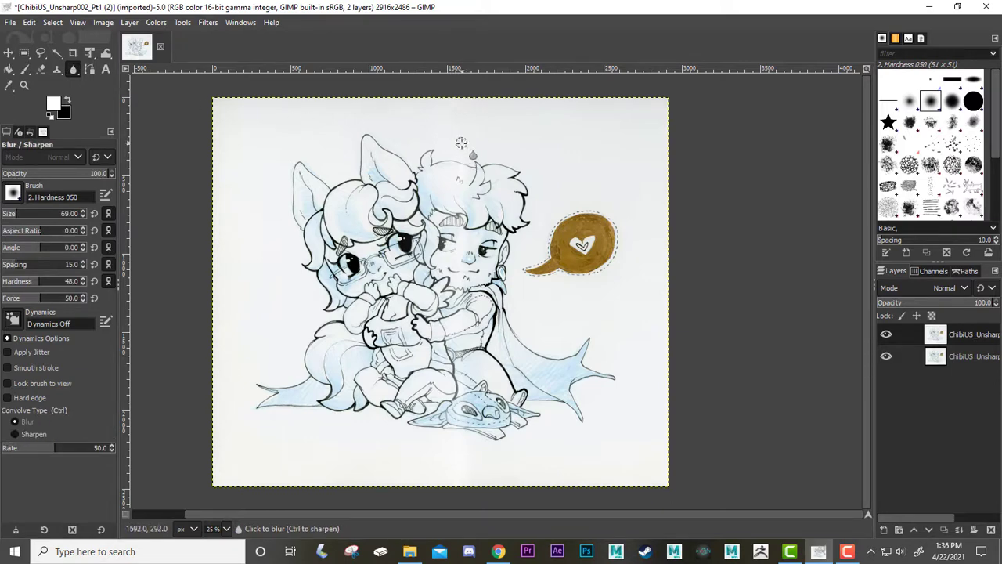
pyautogui.moveTo(451, 112); pyautogui.dragTo(450, 116)
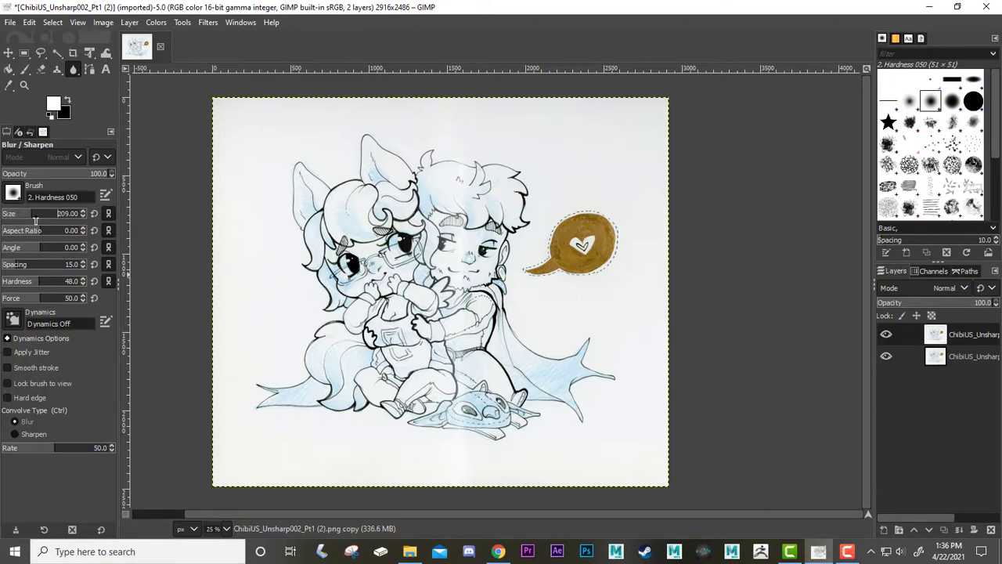
pyautogui.moveTo(39, 221); pyautogui.dragTo(26, 220)
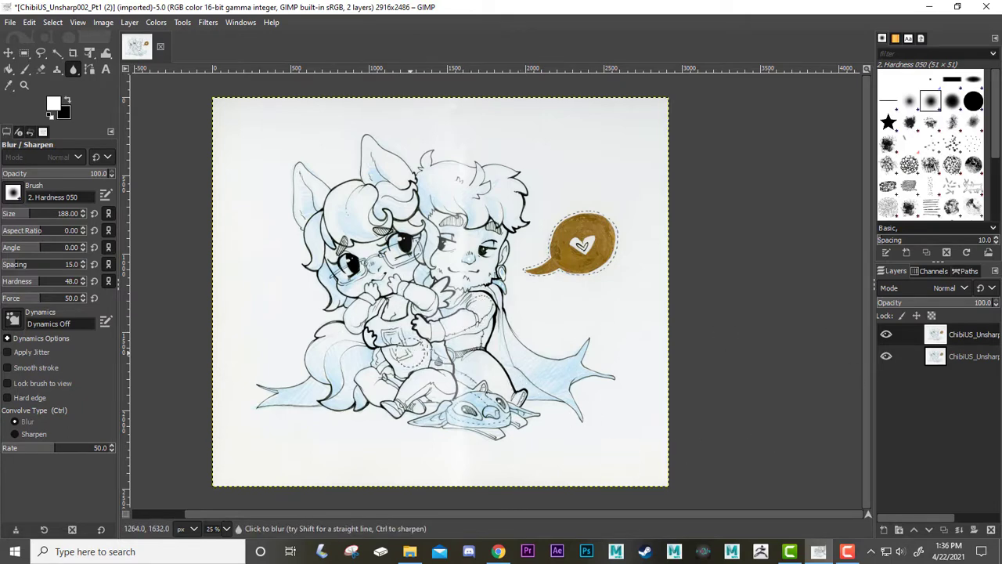
# Duplicate the retouched top layer and set the duplicate's blend mode to Multiply.
pyautogui.rightClick(945, 337)
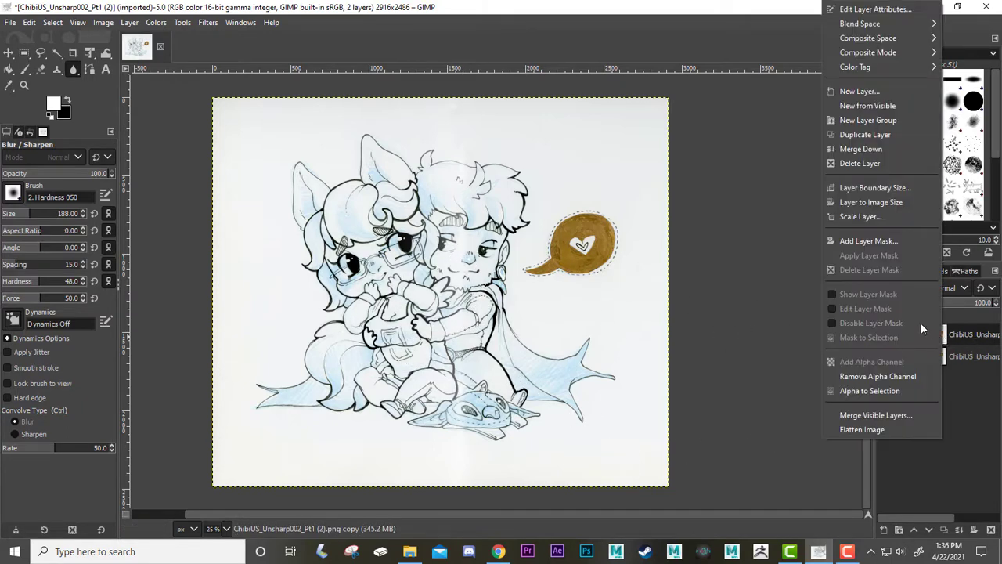
pyautogui.click(865, 134)
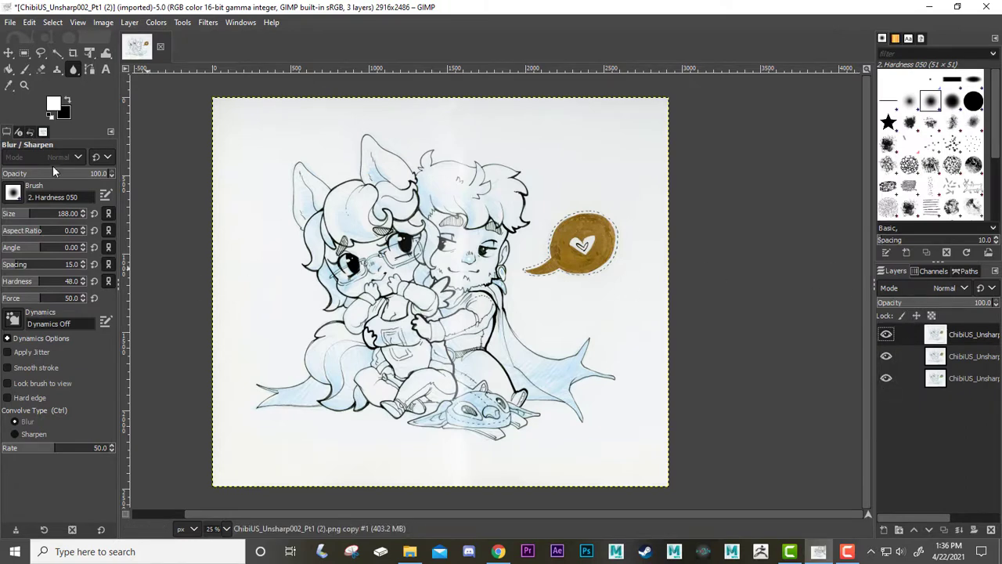
pyautogui.press('m')
pyautogui.click(950, 288)
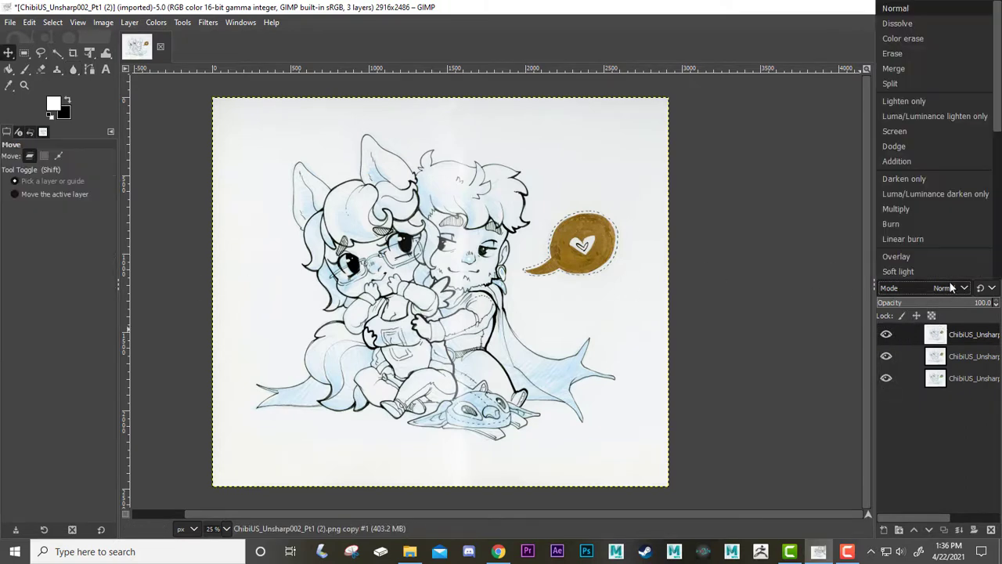
pyautogui.click(907, 208)
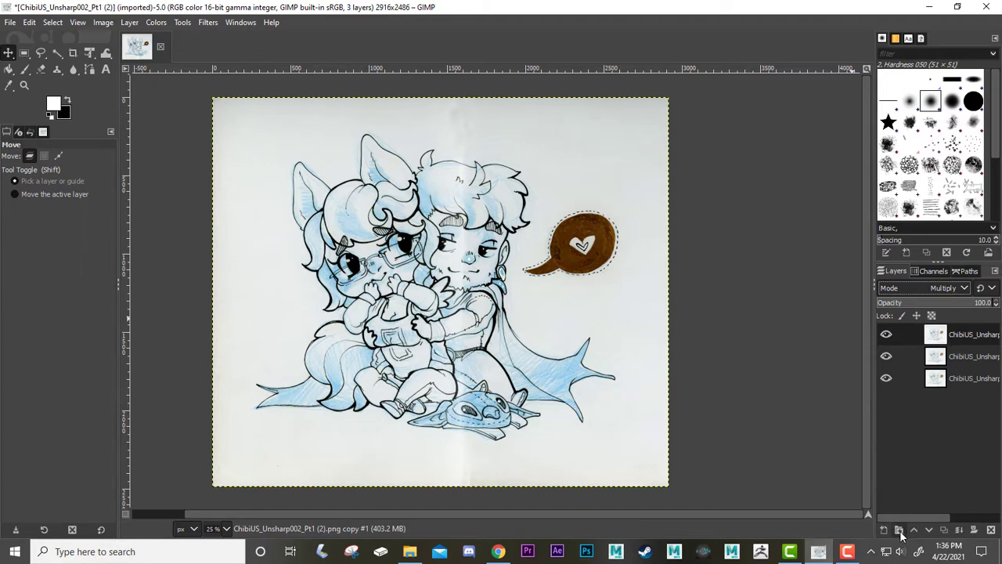
# Add a black (full transparency) layer mask to the Multiply duplicate layer.
pyautogui.rightClick(950, 337)
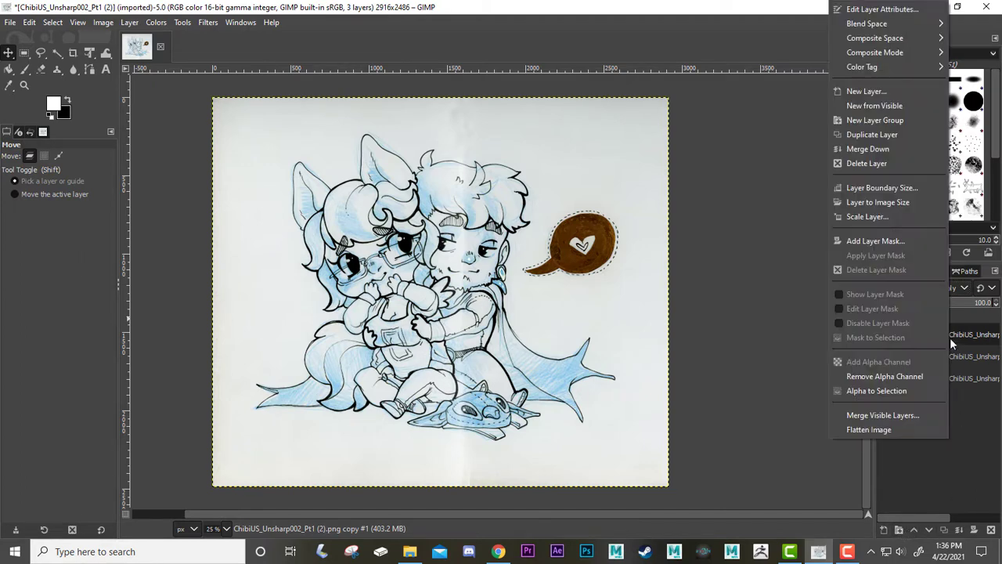
pyautogui.click(900, 244)
pyautogui.click(833, 218)
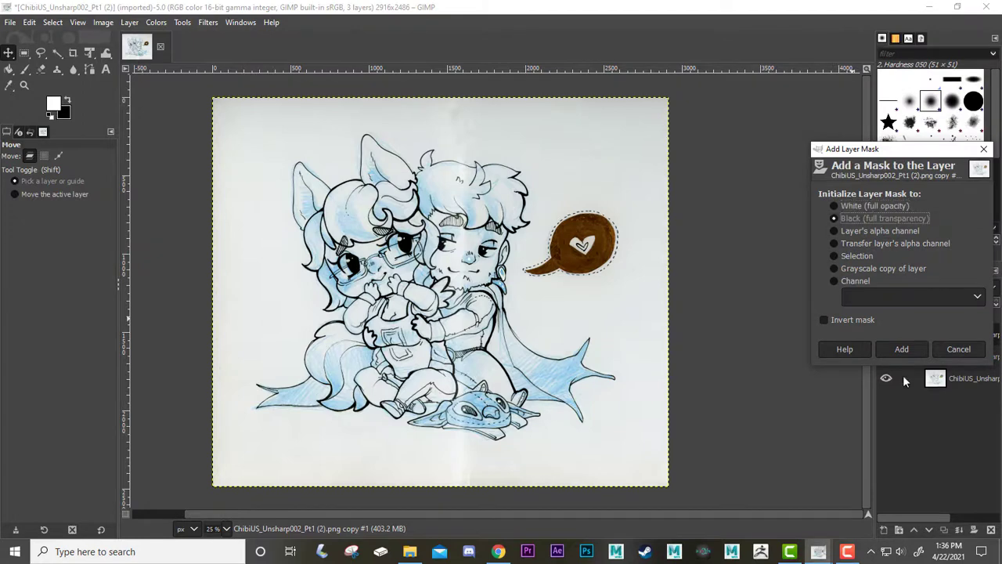
pyautogui.click(902, 349)
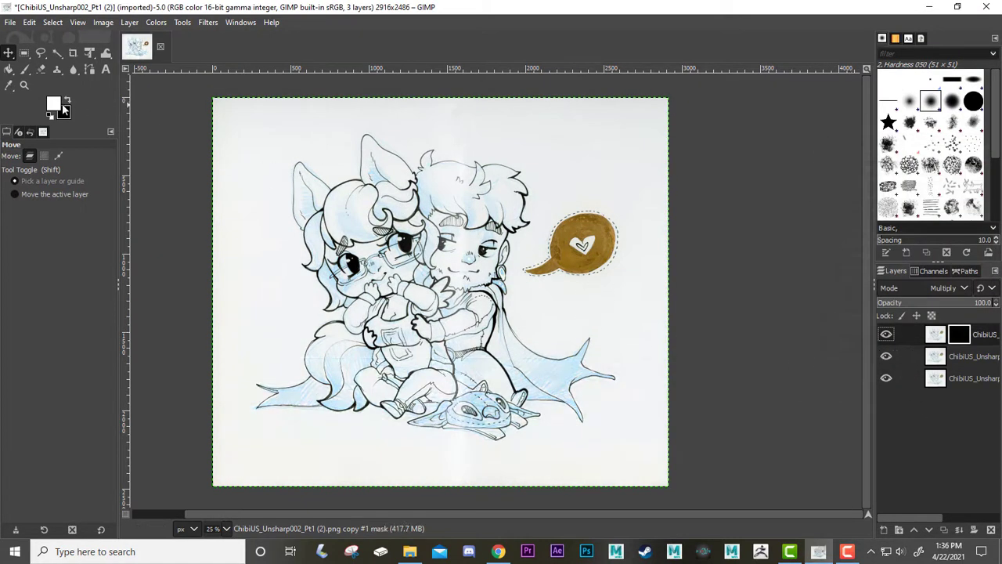
# Paint white on the Multiply layer's mask down the seam through the man, and paint black over the excess above his hair.
pyautogui.click(60, 105)
pyautogui.click(249, 9)
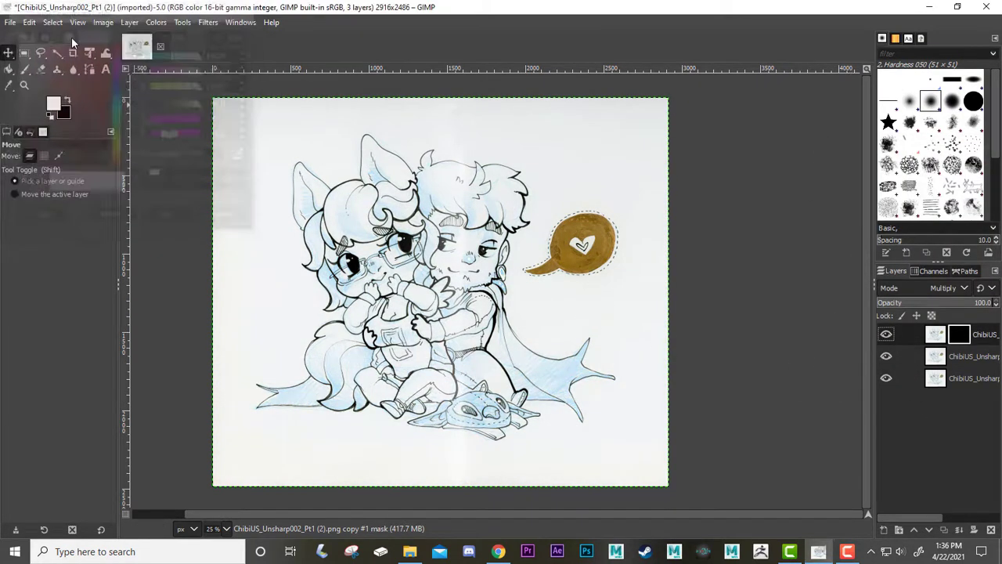
pyautogui.click(25, 68)
pyautogui.moveTo(446, 123)
pyautogui.mouseDown()
pyautogui.moveTo(459, 356)
pyautogui.moveTo(461, 169)
pyautogui.moveTo(444, 168)
pyautogui.moveTo(467, 174)
pyautogui.moveTo(471, 369)
pyautogui.moveTo(464, 422)
pyautogui.moveTo(444, 432)
pyautogui.moveTo(465, 320)
pyautogui.mouseUp()
pyautogui.moveTo(456, 196)
pyautogui.mouseDown()
pyautogui.moveTo(450, 164)
pyautogui.moveTo(470, 184)
pyautogui.mouseUp()
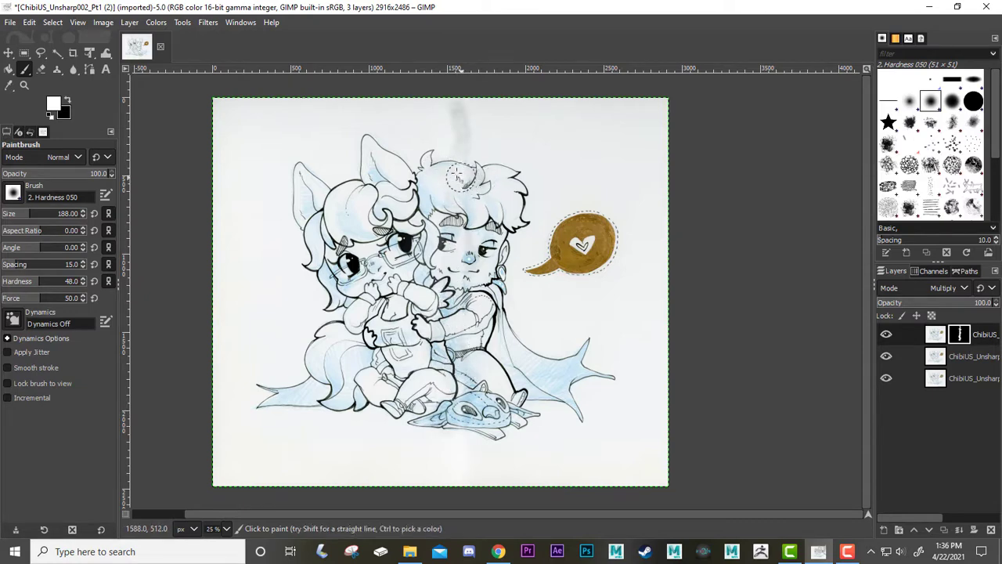
pyautogui.click(68, 100)
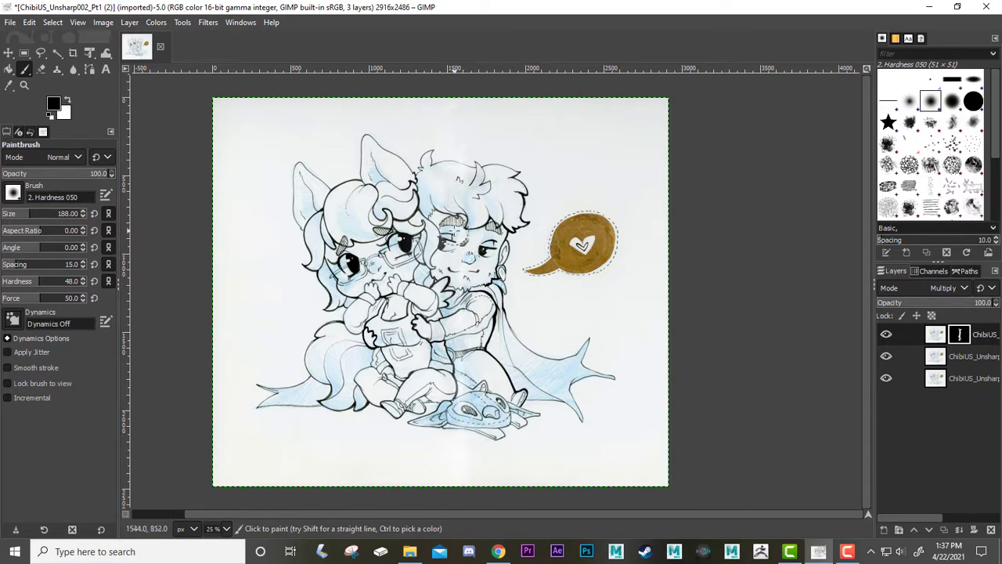
# Compare the drawing with and without the Multiply layer, and paint white on its mask over the pair's arms and the cape tip beside the tail.
pyautogui.click(887, 334)
pyautogui.click(889, 334)
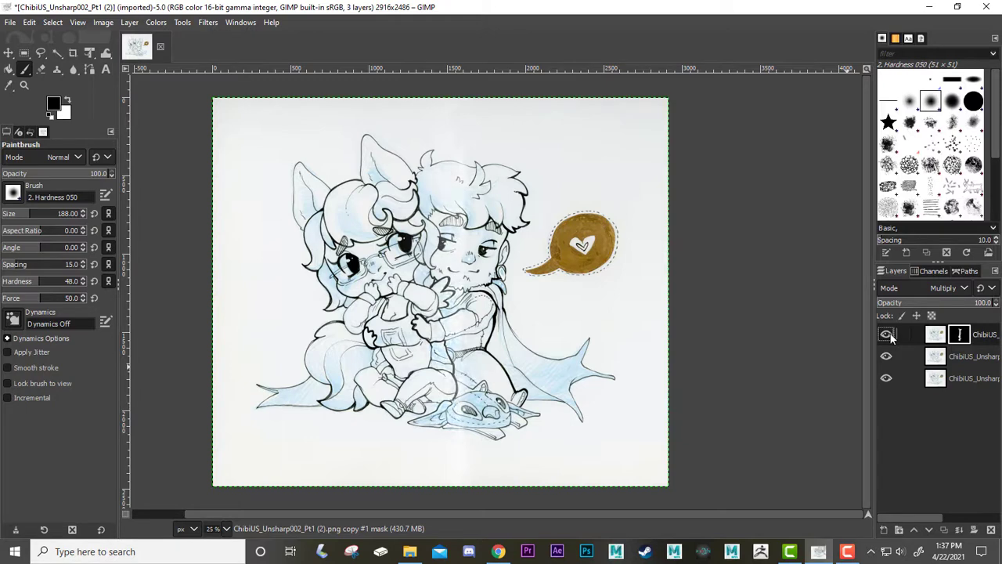
pyautogui.click(888, 334)
pyautogui.click(887, 335)
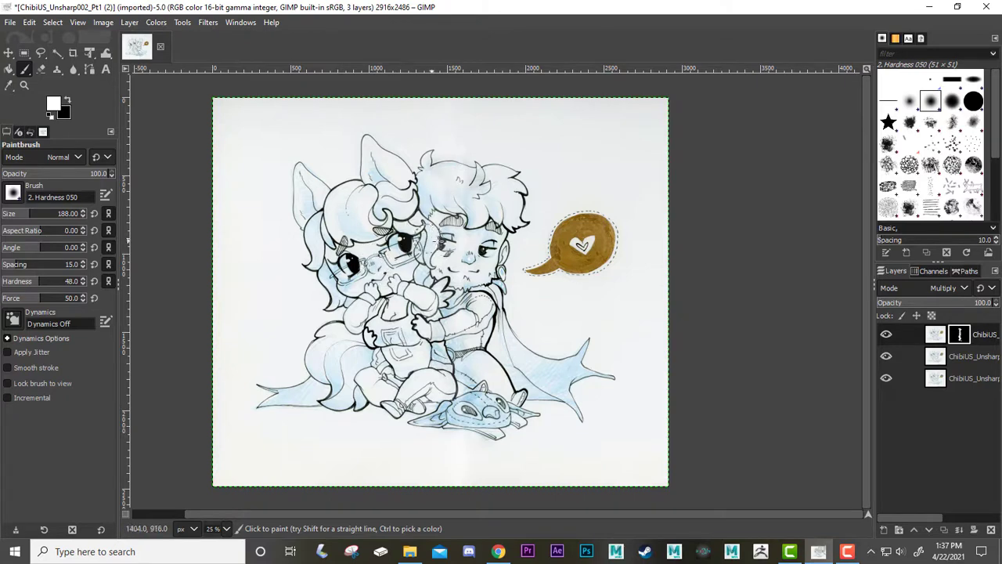
pyautogui.moveTo(450, 277)
pyautogui.mouseDown()
pyautogui.moveTo(432, 283)
pyautogui.moveTo(434, 313)
pyautogui.moveTo(420, 312)
pyautogui.mouseUp()
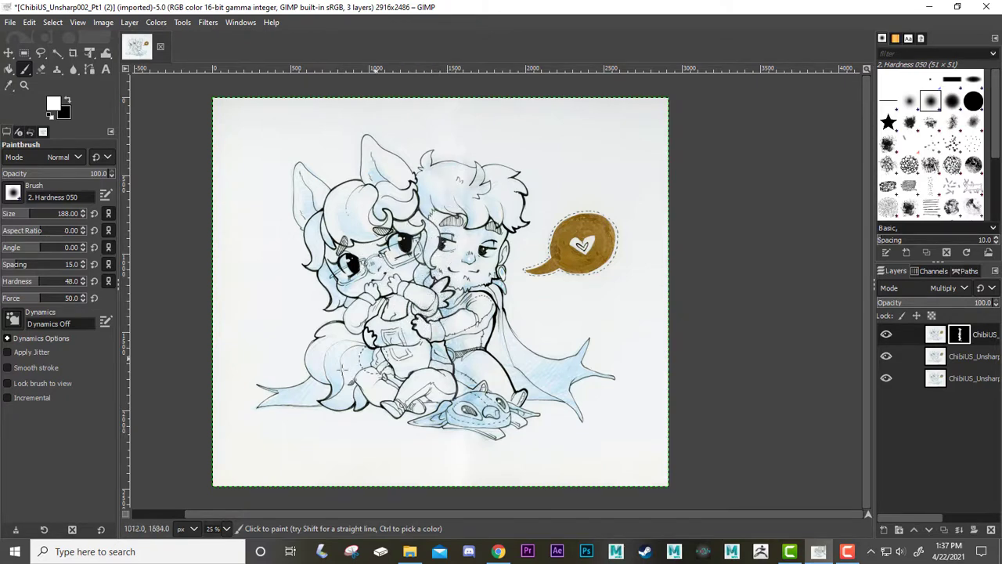
pyautogui.moveTo(272, 395)
pyautogui.mouseDown()
pyautogui.moveTo(265, 413)
pyautogui.moveTo(321, 413)
pyautogui.mouseUp()
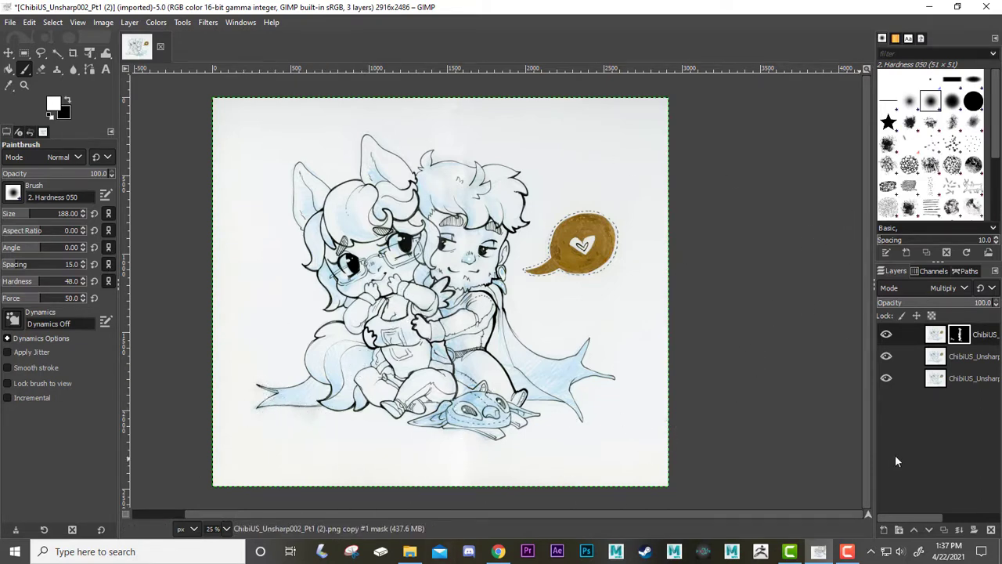
# Set up a PNG export of the merged image in the Exports folder, named ChibiUS_Unsharp002_Pt1 (2)_combine.png.
pyautogui.click(10, 23)
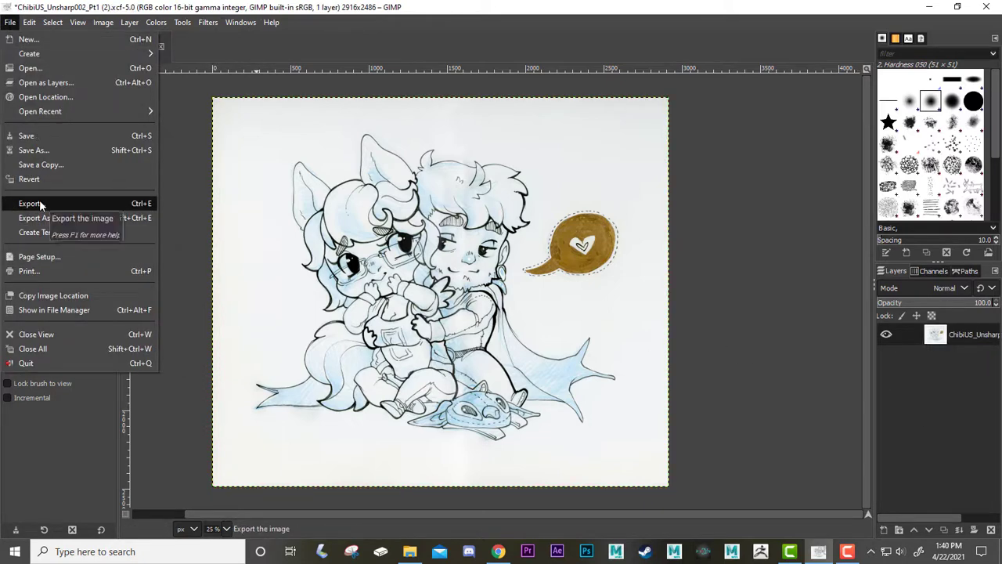
pyautogui.click(39, 203)
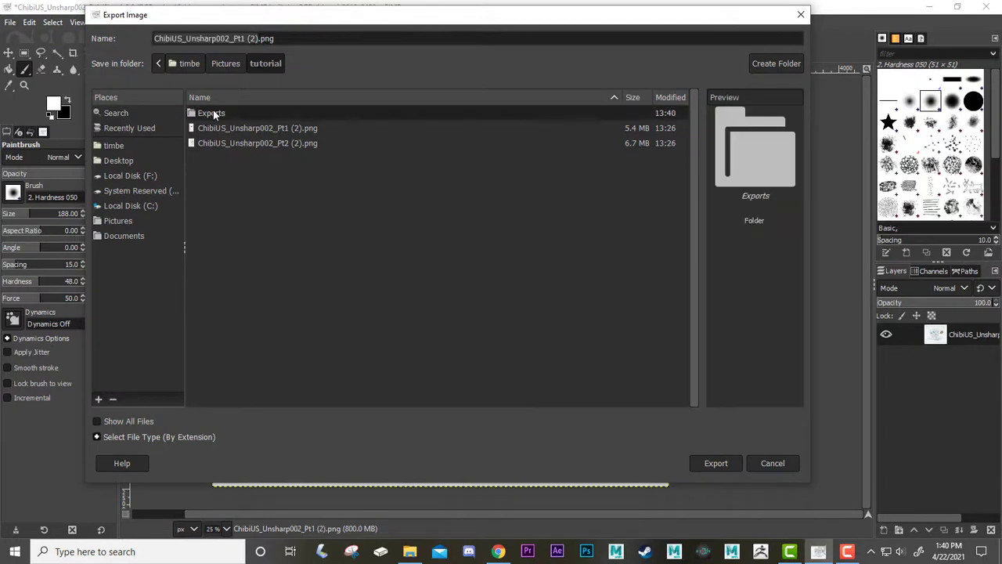
pyautogui.doubleClick(213, 112)
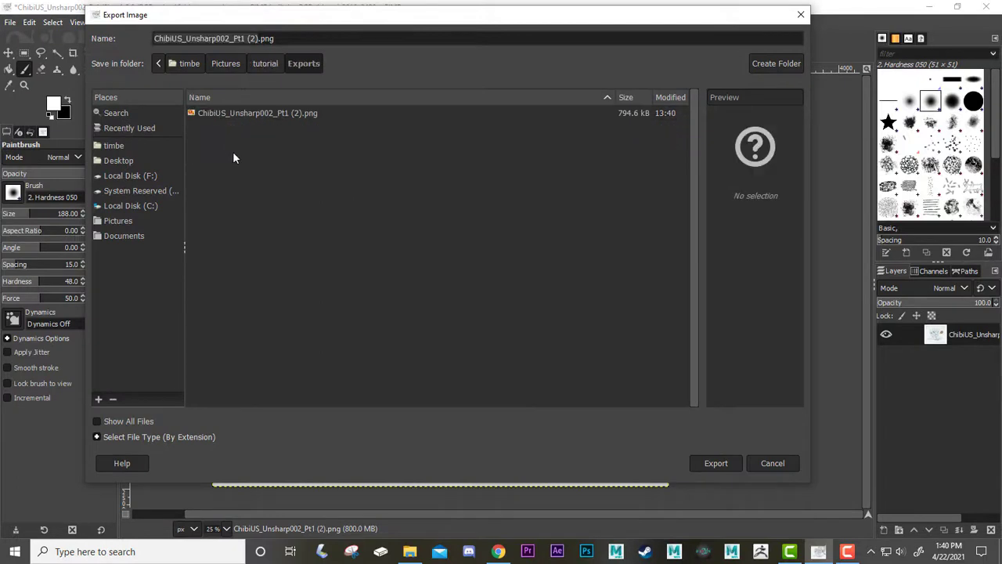
pyautogui.click(314, 116)
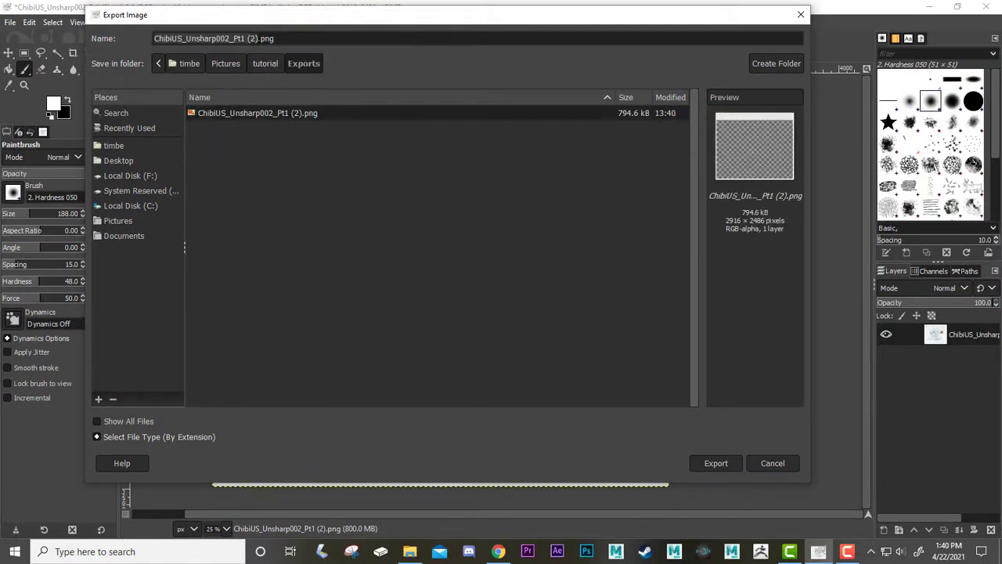
pyautogui.click(260, 38)
pyautogui.write('_')
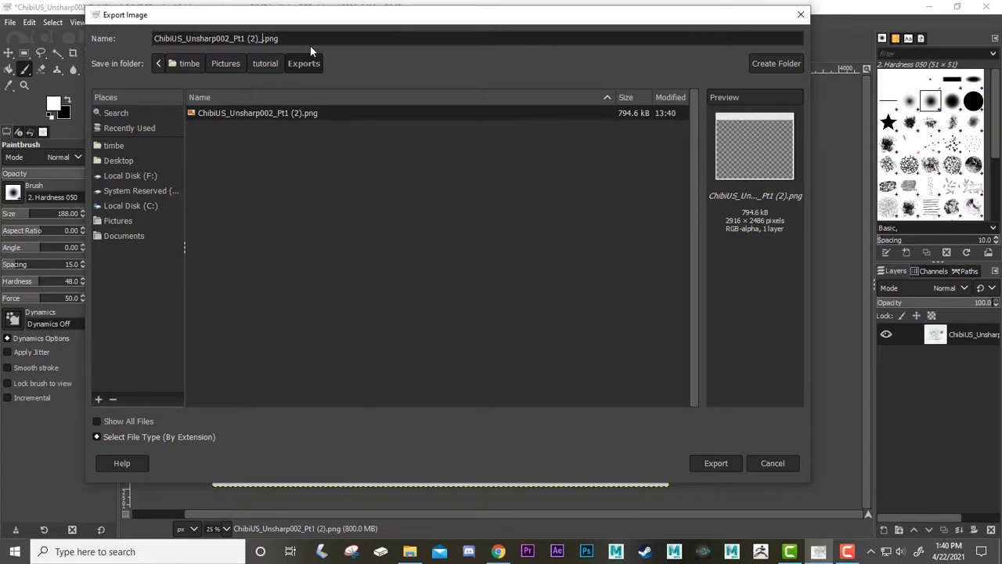
pyautogui.write('combined')
pyautogui.press('Return')
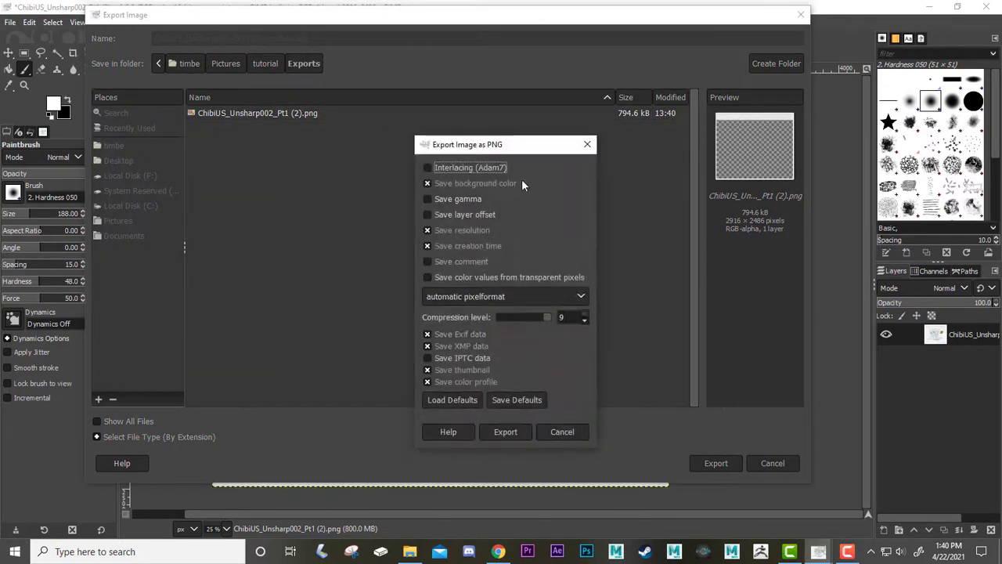
# Review the pixel format choices, keep automatic pixelformat, and export the PNG.
pyautogui.click(483, 296)
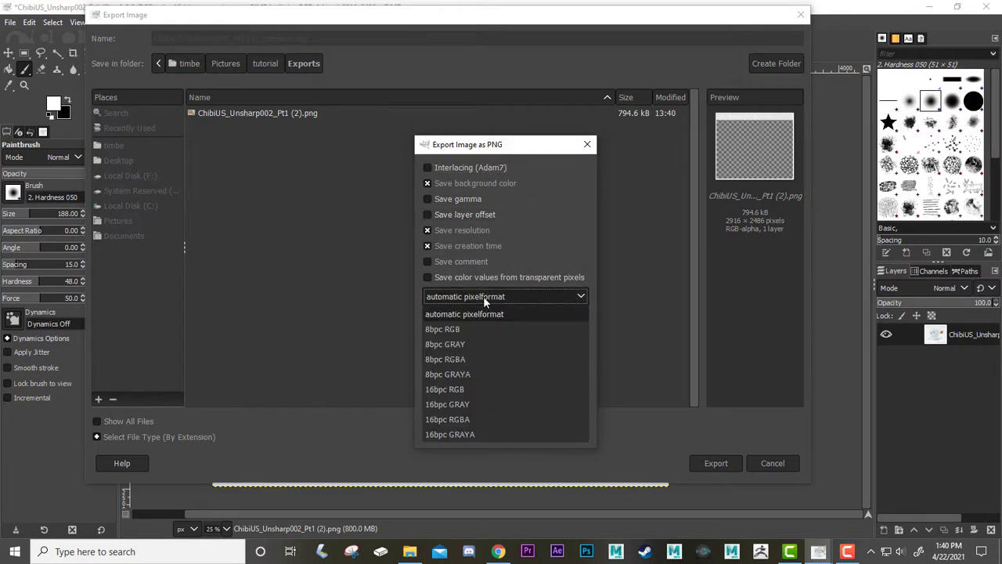
pyautogui.click(483, 296)
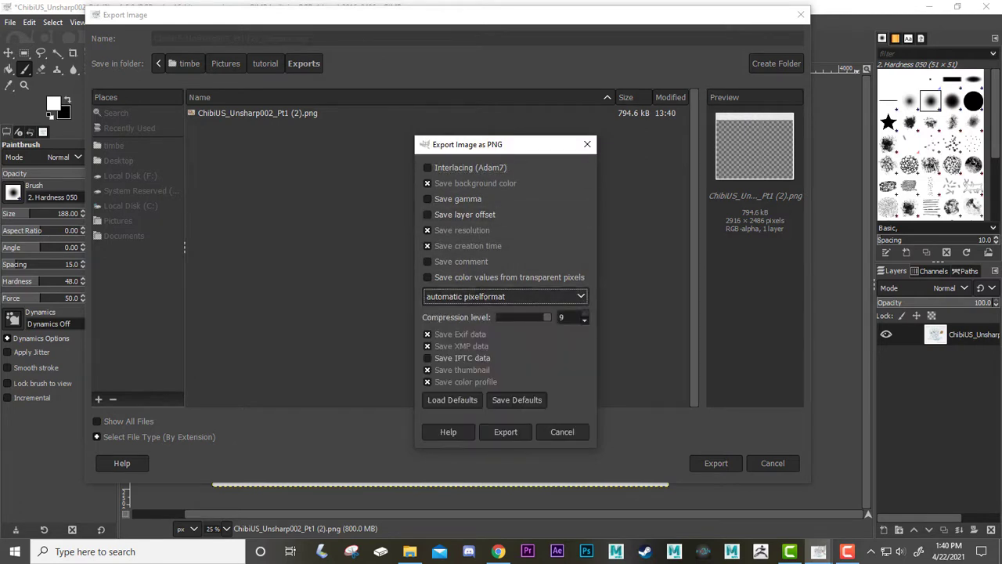
pyautogui.press('F10')
pyautogui.click(505, 431)
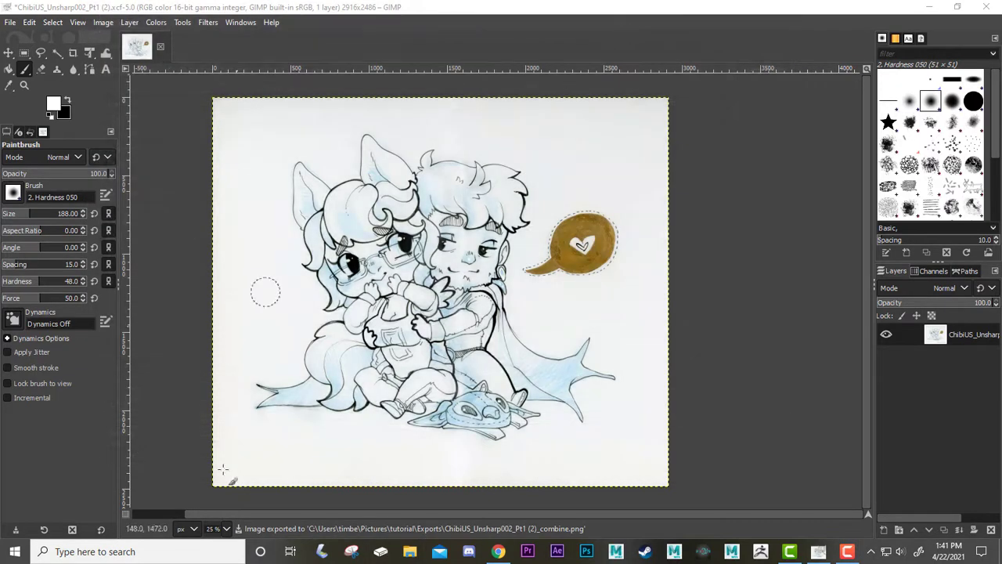
# Switch to File Explorer, browse to the tutorial's Exports folder, and view the exported combined PNG in Photos.
pyautogui.click(410, 551)
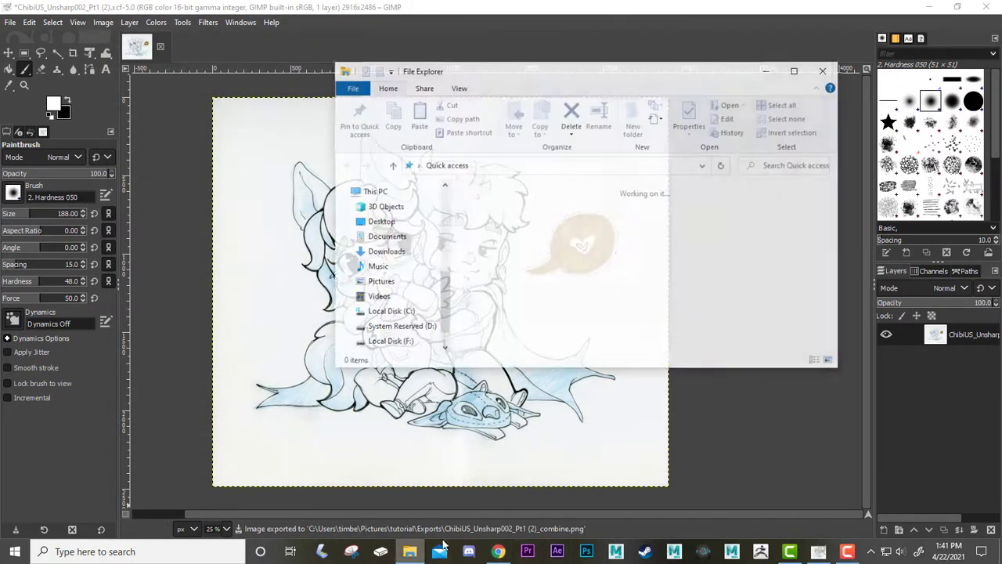
pyautogui.scroll(-3, 732, 311)
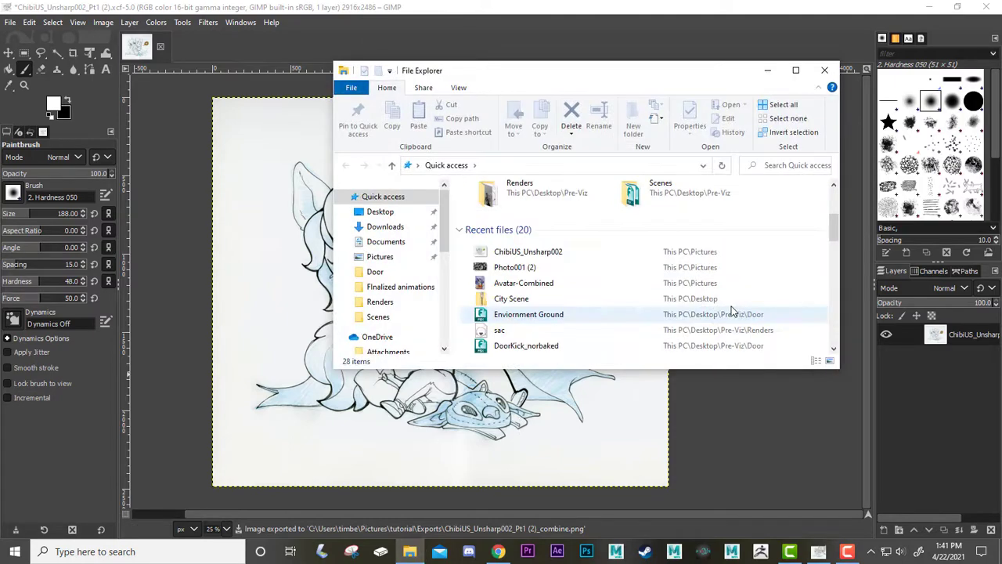
pyautogui.doubleClick(571, 251)
pyautogui.doubleClick(492, 216)
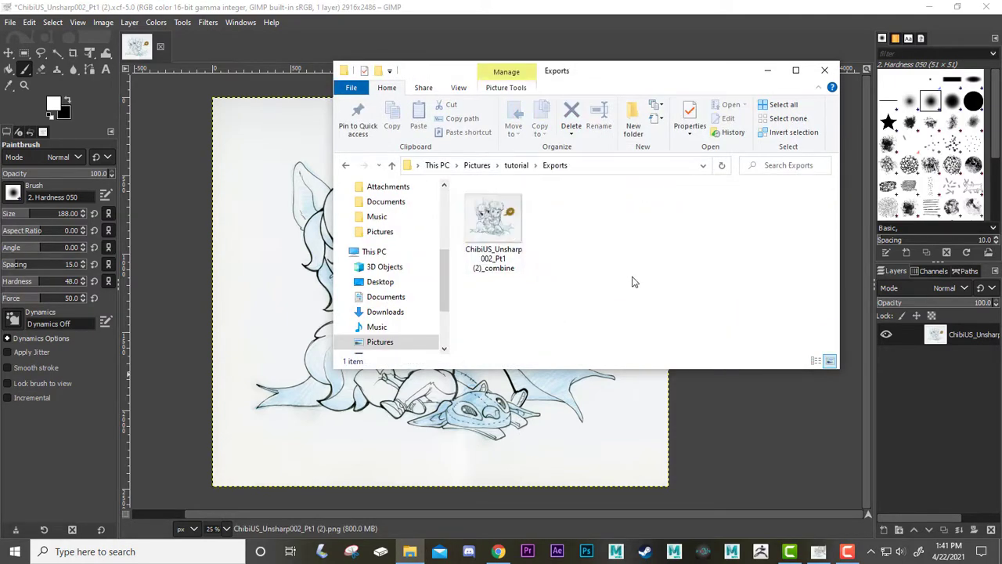
pyautogui.doubleClick(491, 221)
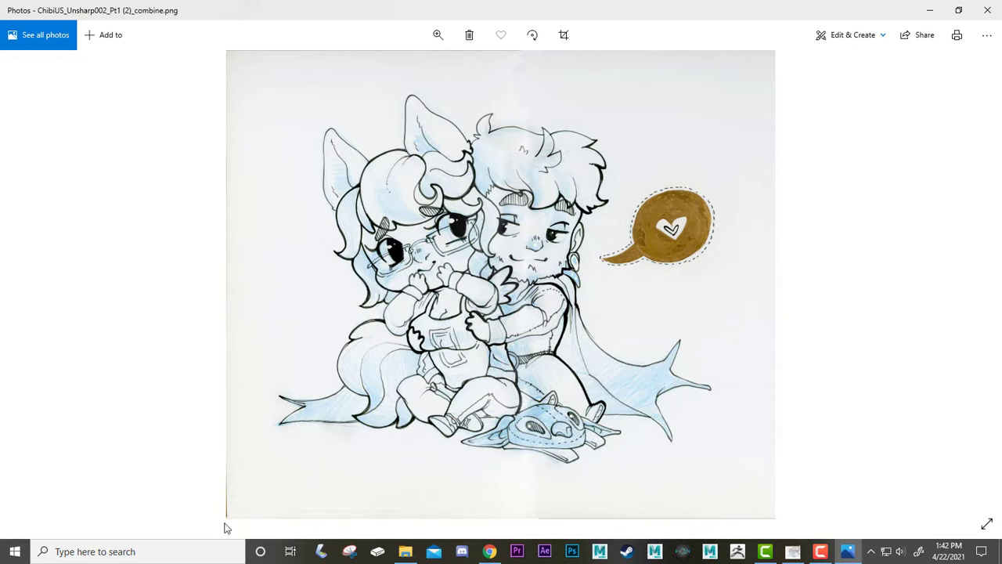
# Switch back to GIMP and paint white over the lower part of the drawing's left edge with the Paintbrush.
pyautogui.click(793, 551)
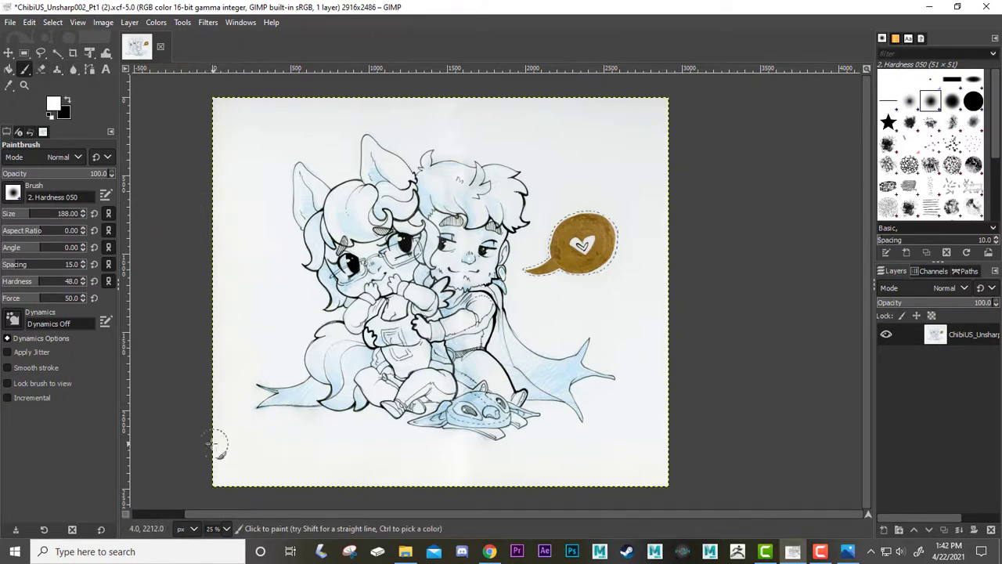
pyautogui.moveTo(211, 438); pyautogui.dragTo(204, 501)
pyautogui.moveTo(207, 416); pyautogui.dragTo(228, 552)
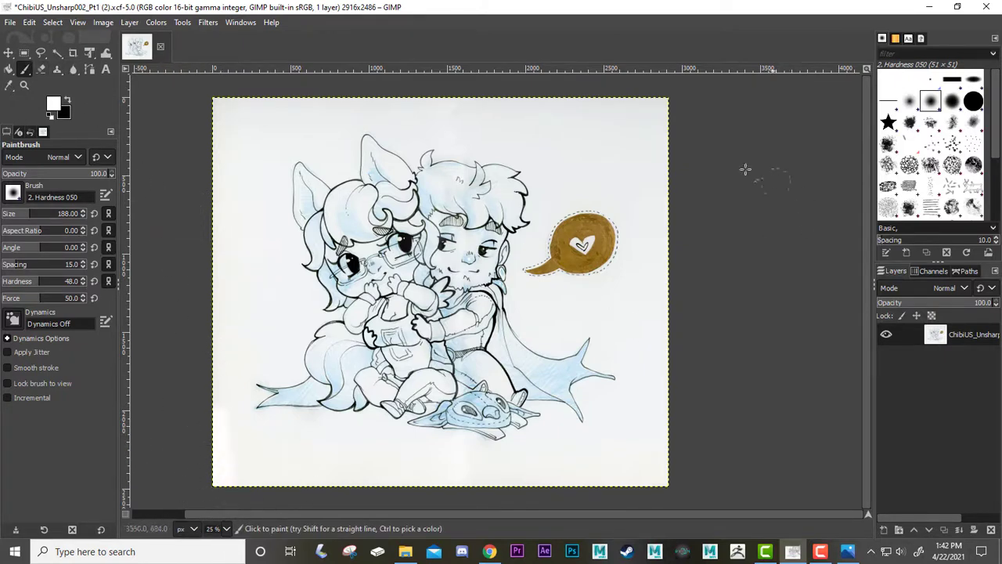